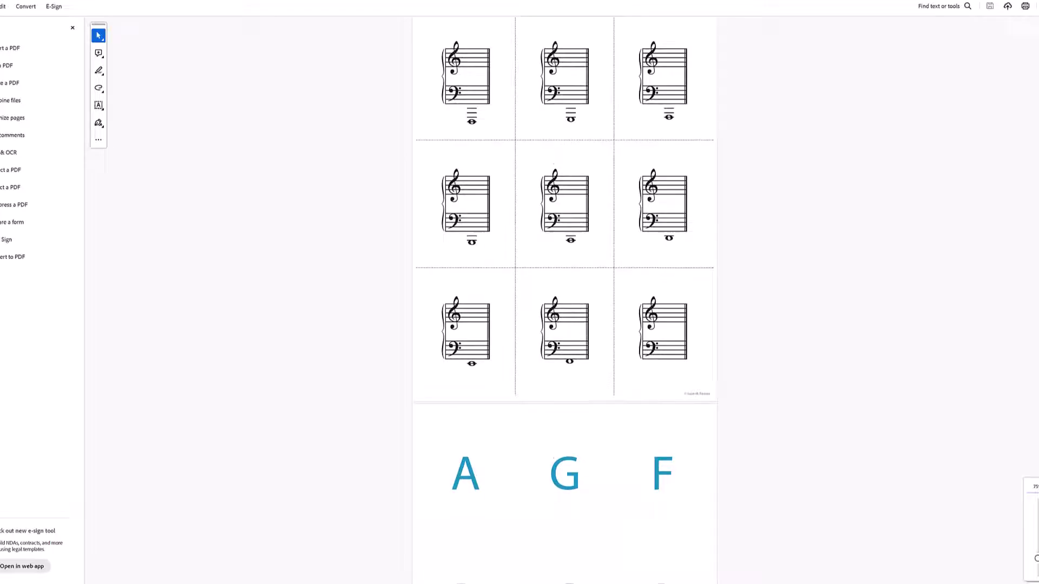
Change the printer's Print Quality to Eco Mode in its Properties
scroll(565, 297, down, 5)
scroll(564, 297, up, 3)
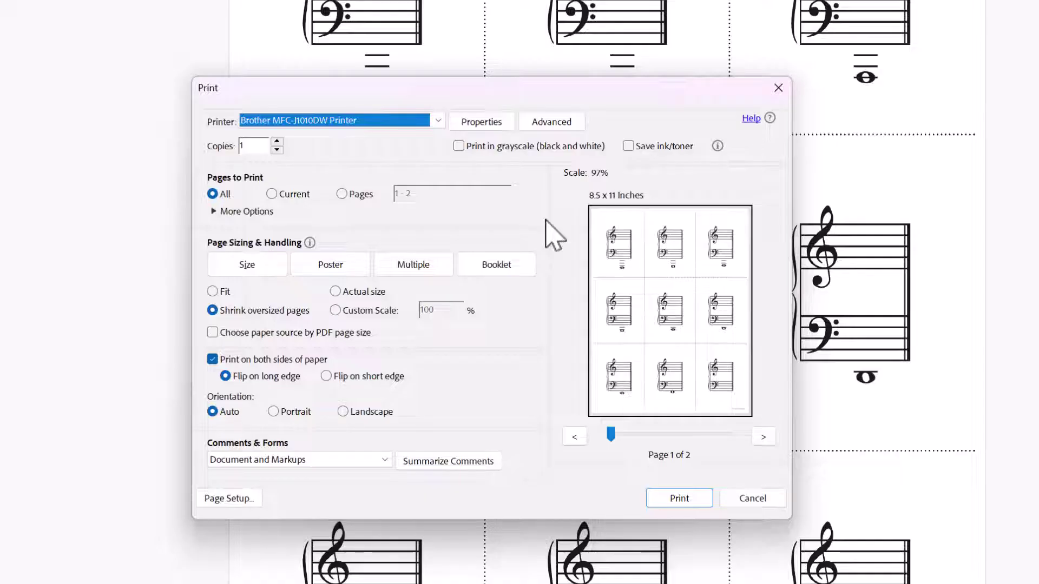
click(476, 124)
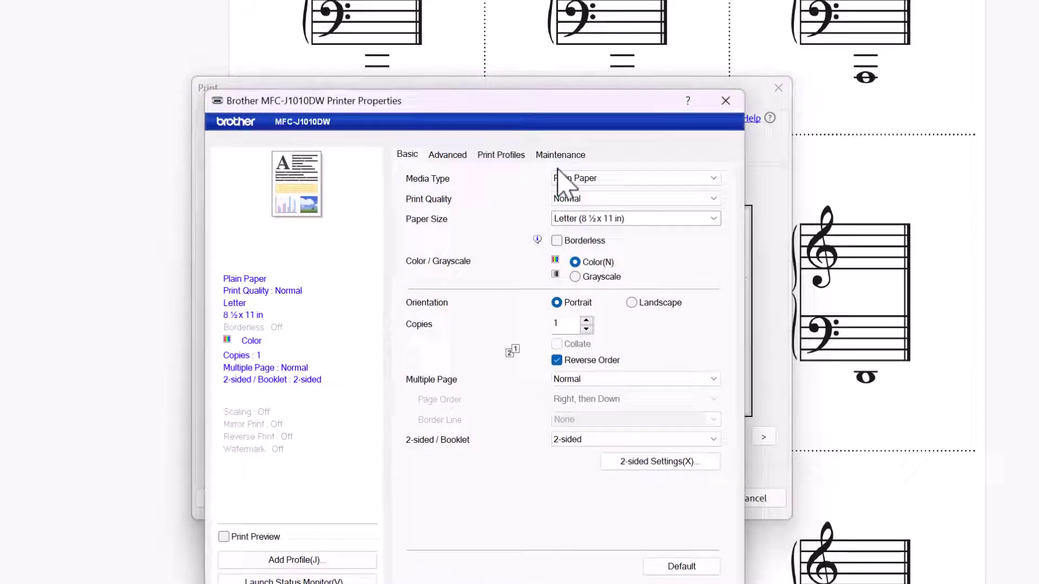
click(715, 199)
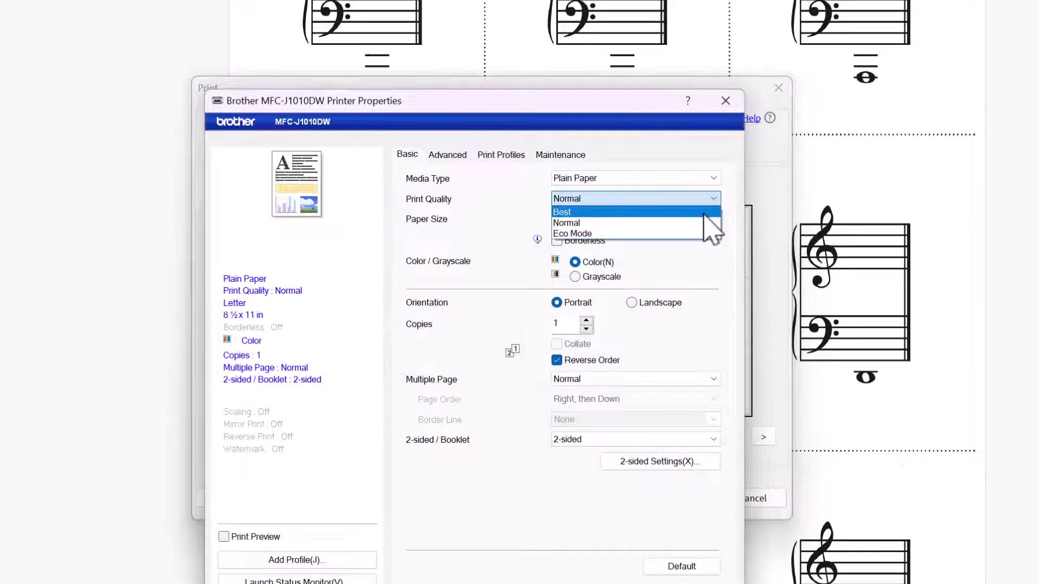
click(695, 233)
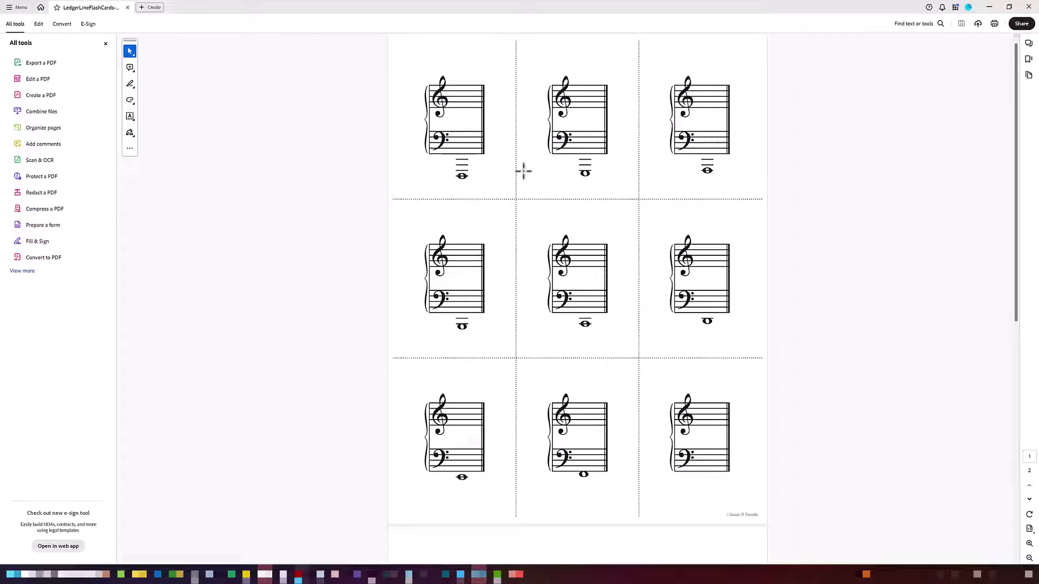
drag(1020, 106, 992, 352)
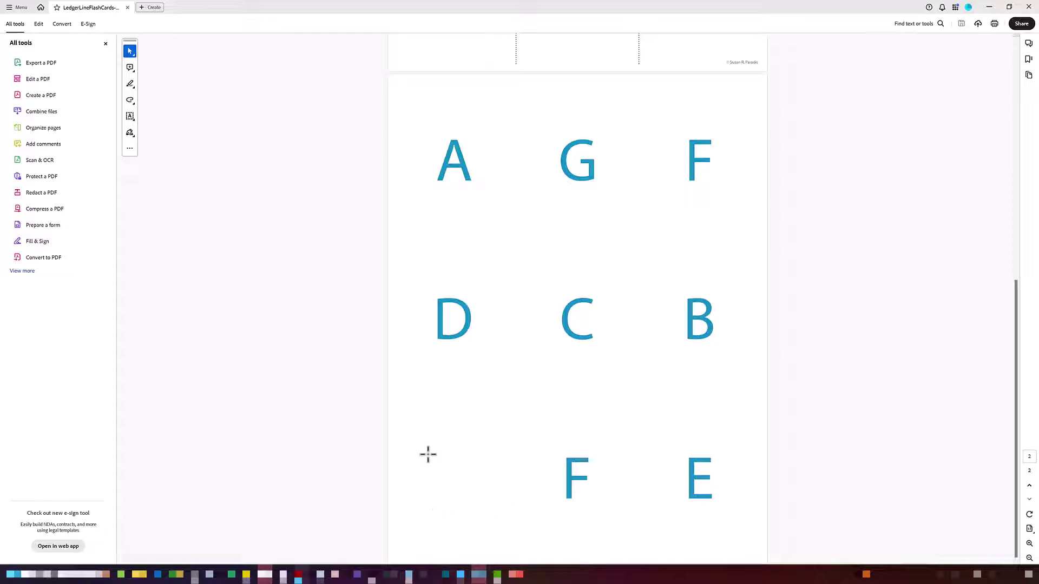
drag(1013, 446, 935, 330)
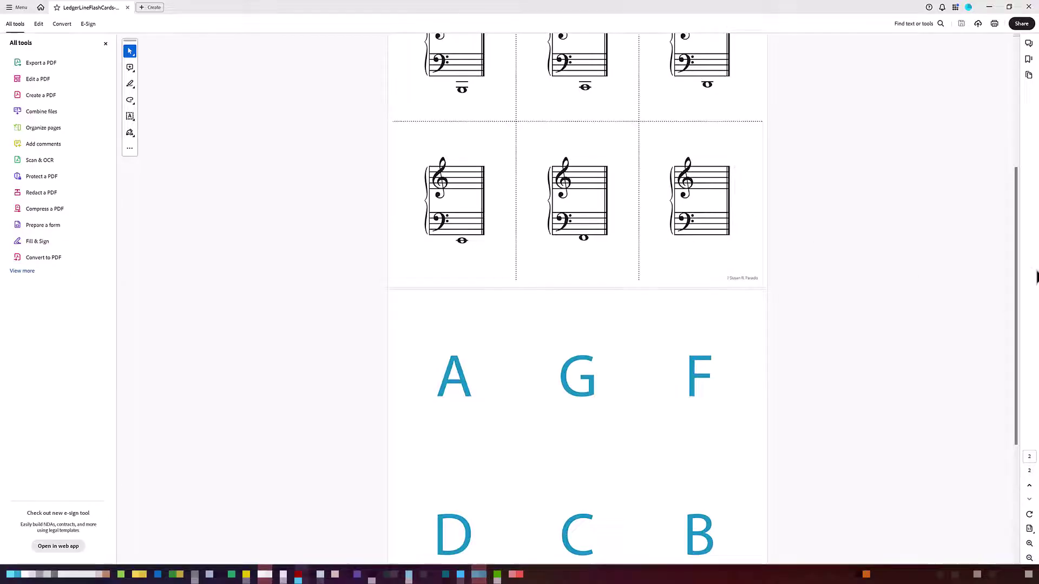
scroll(719, 275, up, 4)
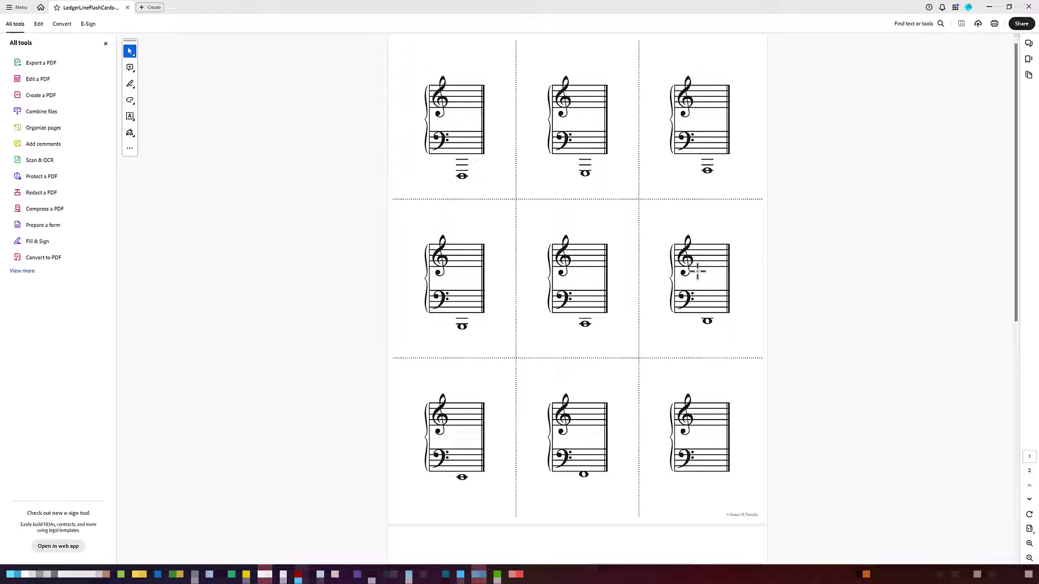
scroll(633, 327, down, 7)
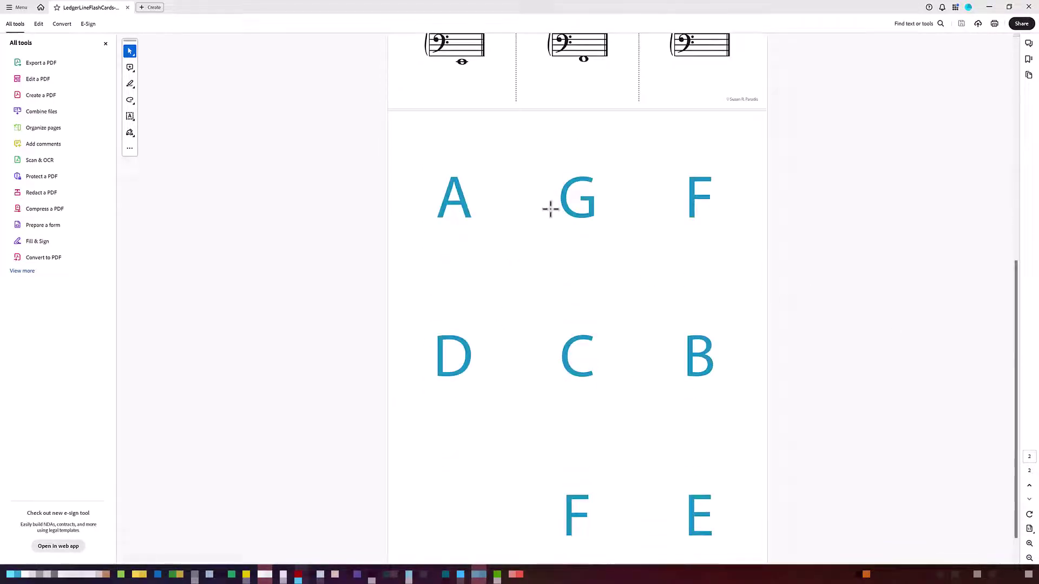
Open Acrobat's main menu to reach Print for the flashcard PDF
click(19, 8)
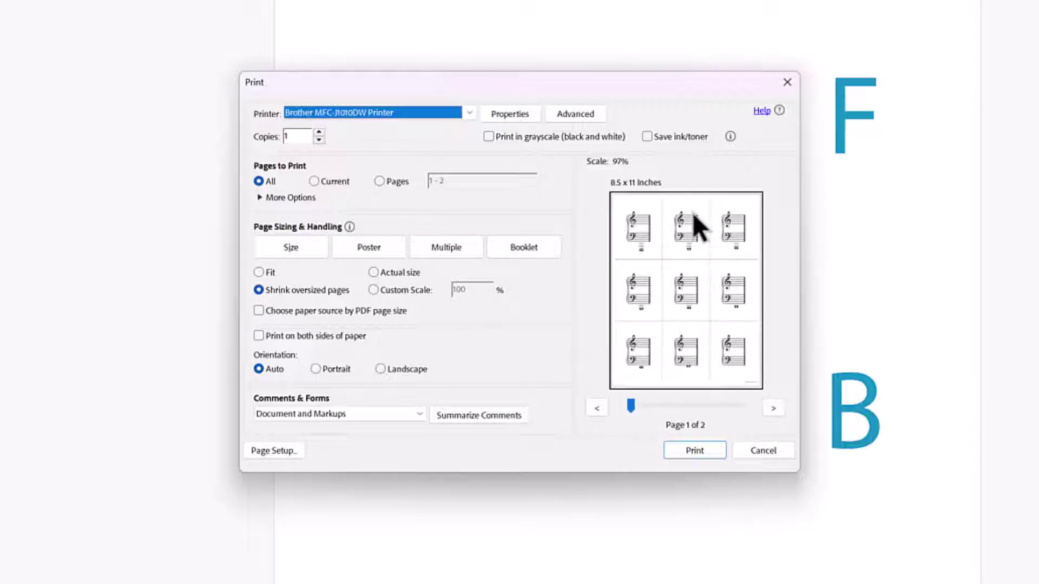
Preview page 2, keep Pages to Print on All, and choose Actual size
mouse_move(631, 408)
mouse_down()
mouse_move(740, 411)
mouse_move(614, 417)
mouse_up()
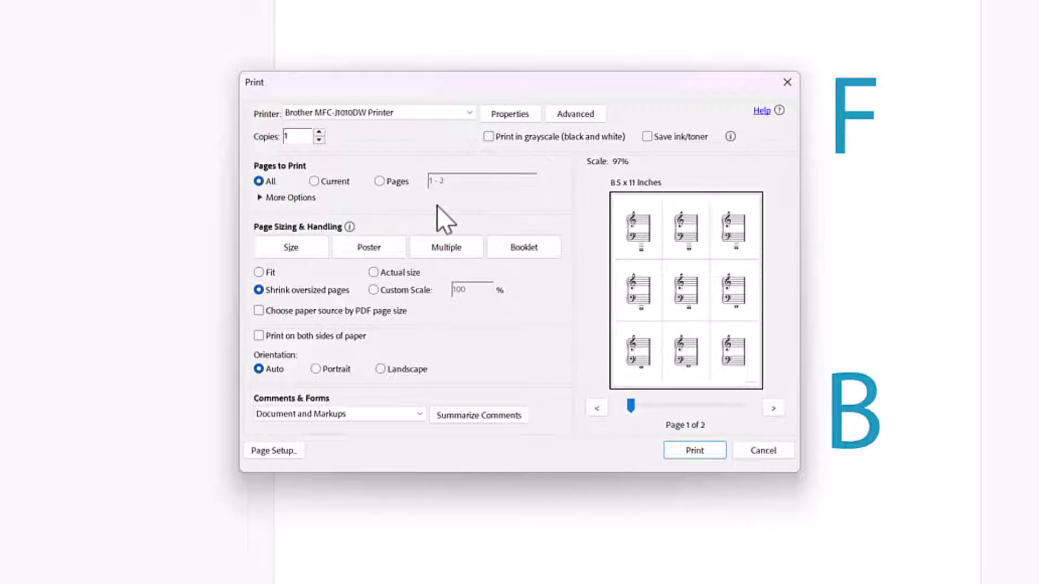
click(381, 182)
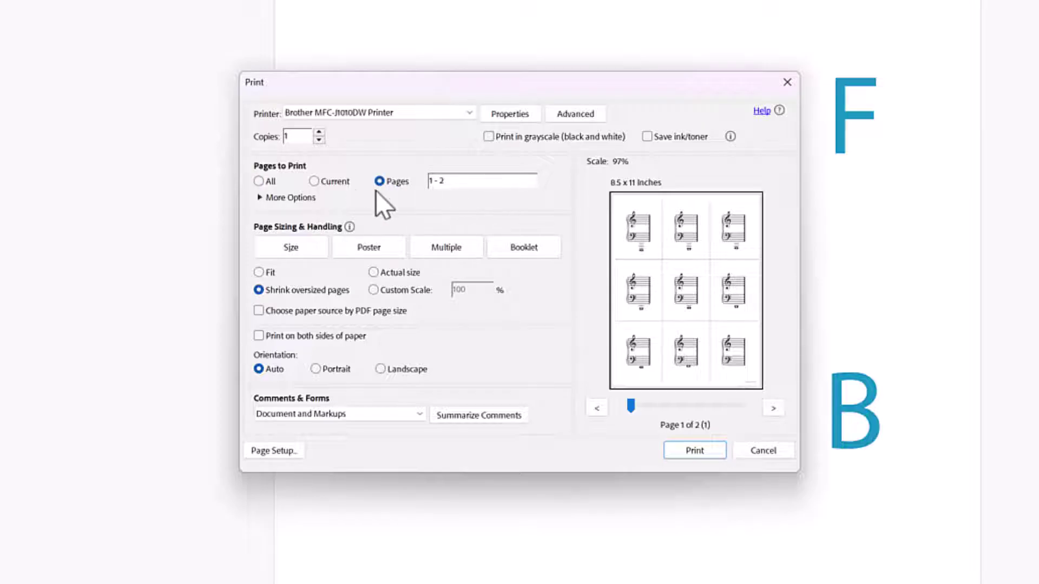
click(258, 182)
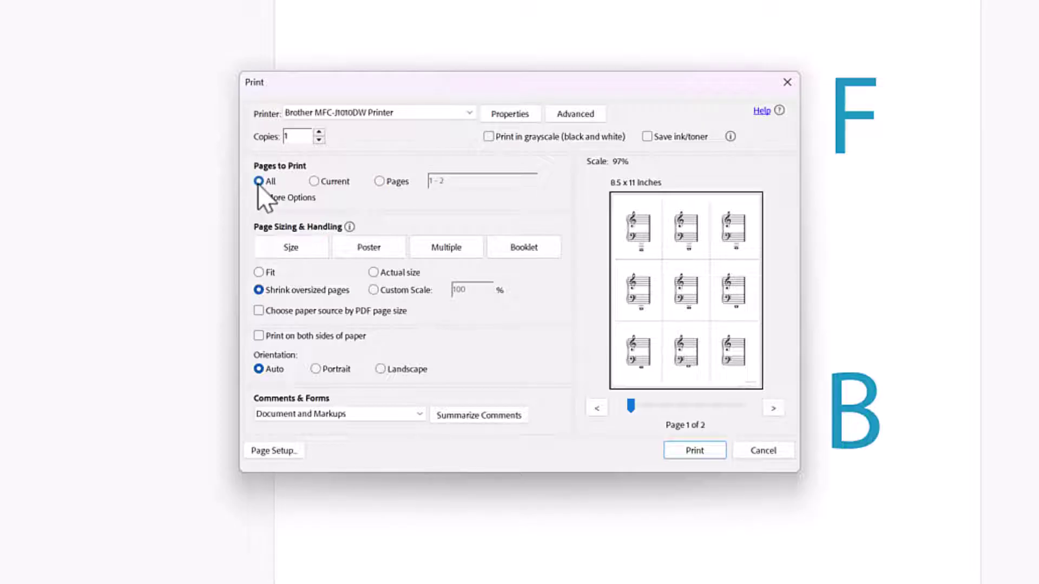
click(375, 273)
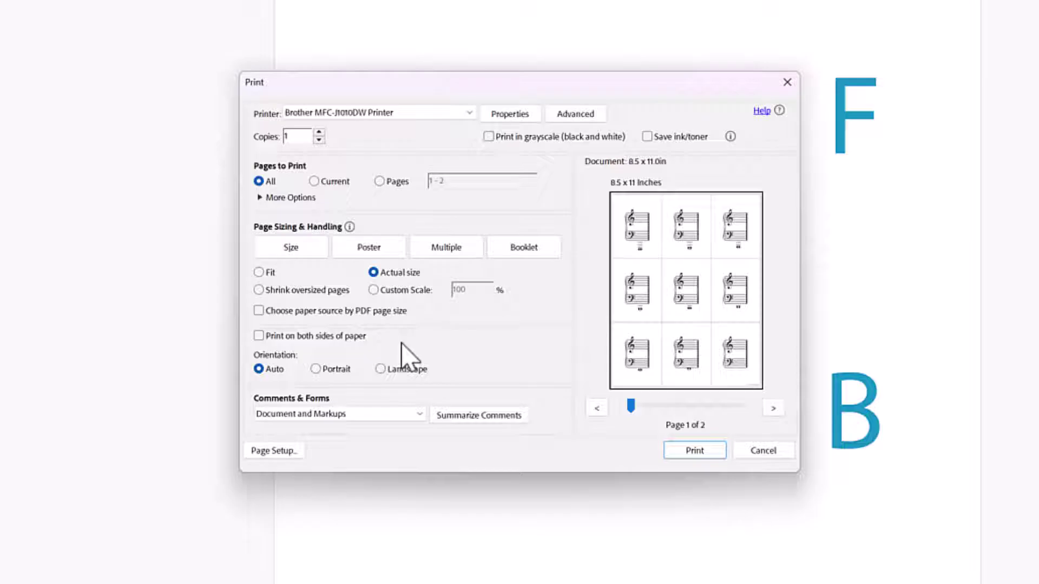
Check 'Print on both sides of paper', keeping Flip on long edge
click(259, 335)
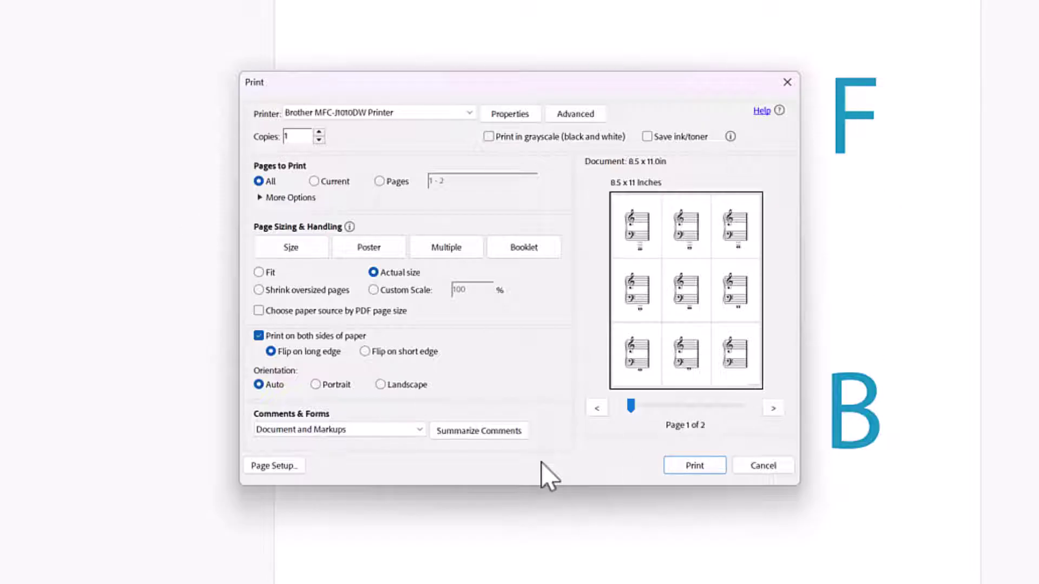
Set the Brother printer's 2-sided / Booklet option to 2-sided in its Properties
click(507, 115)
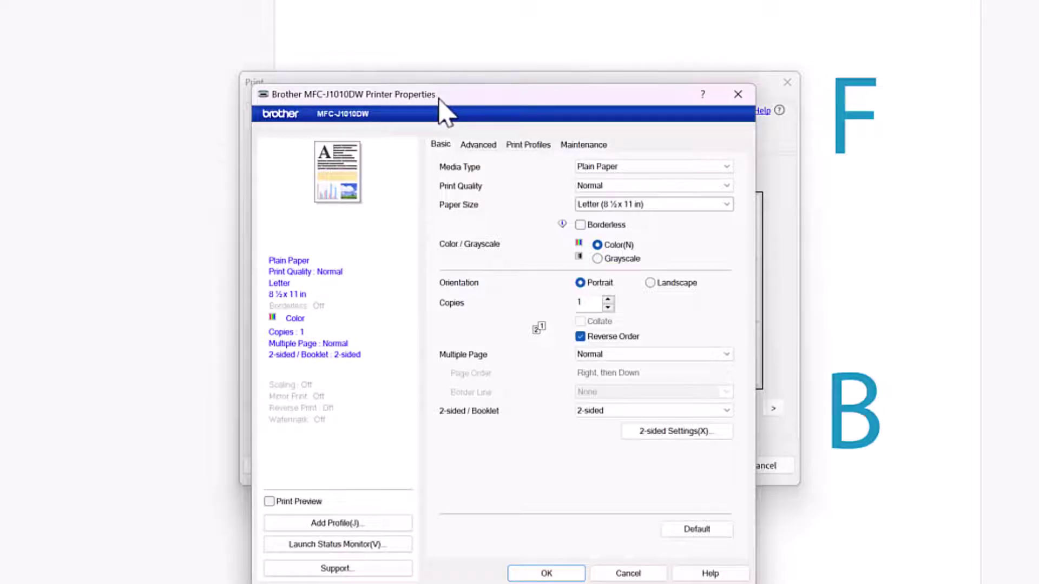
drag(461, 99, 437, 77)
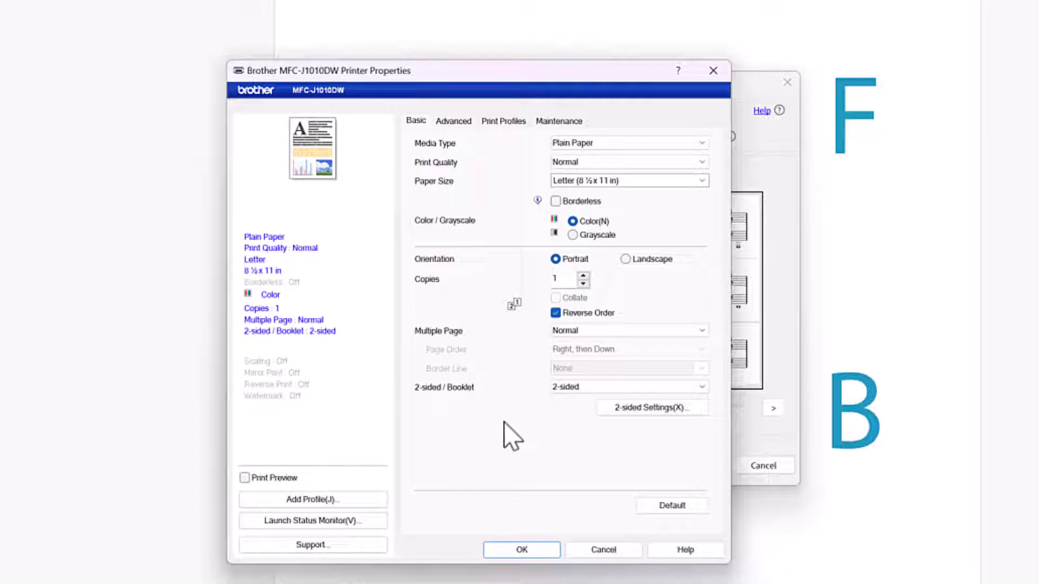
click(575, 388)
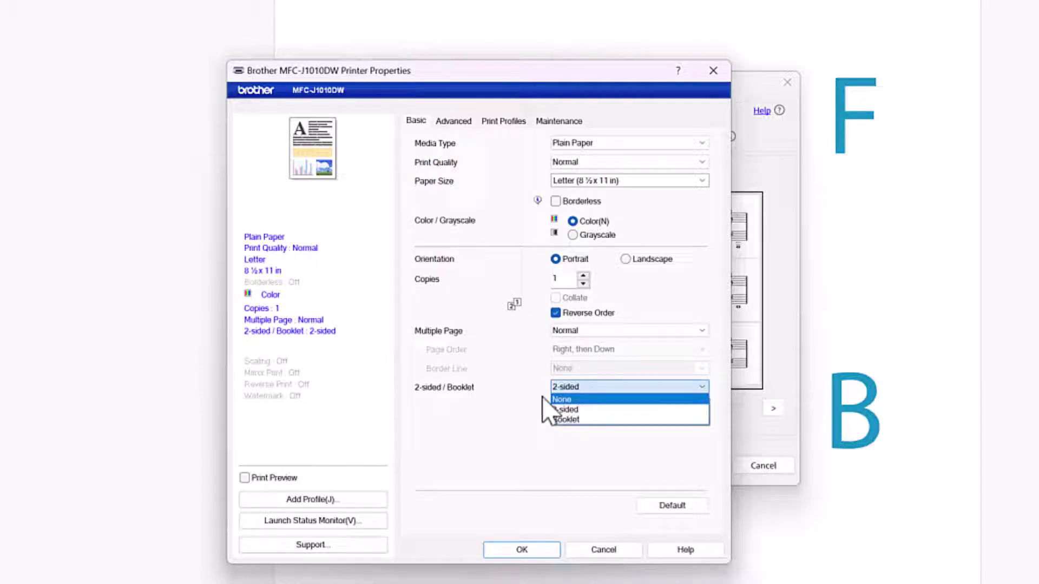
click(517, 396)
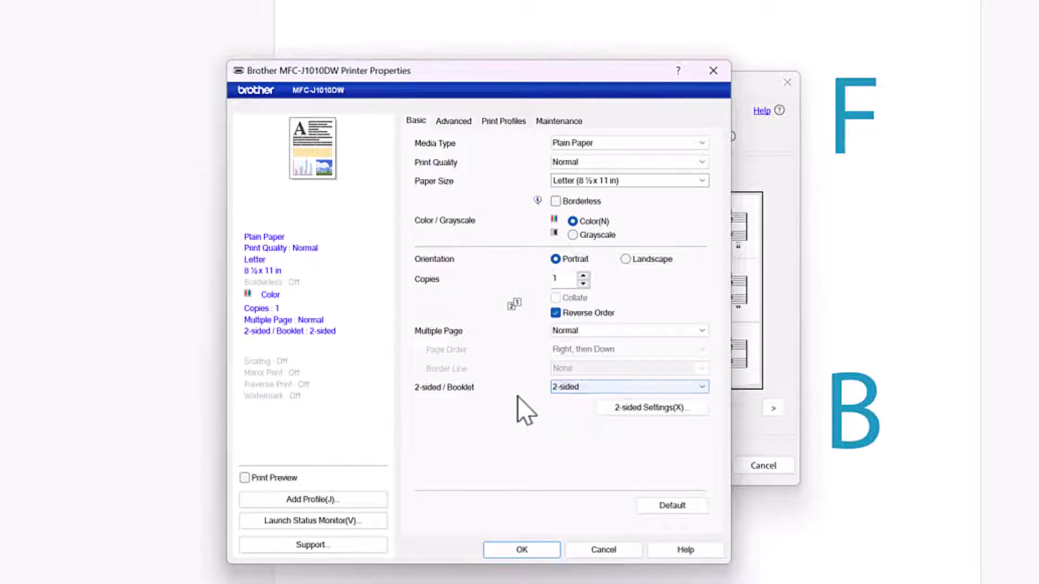
click(577, 389)
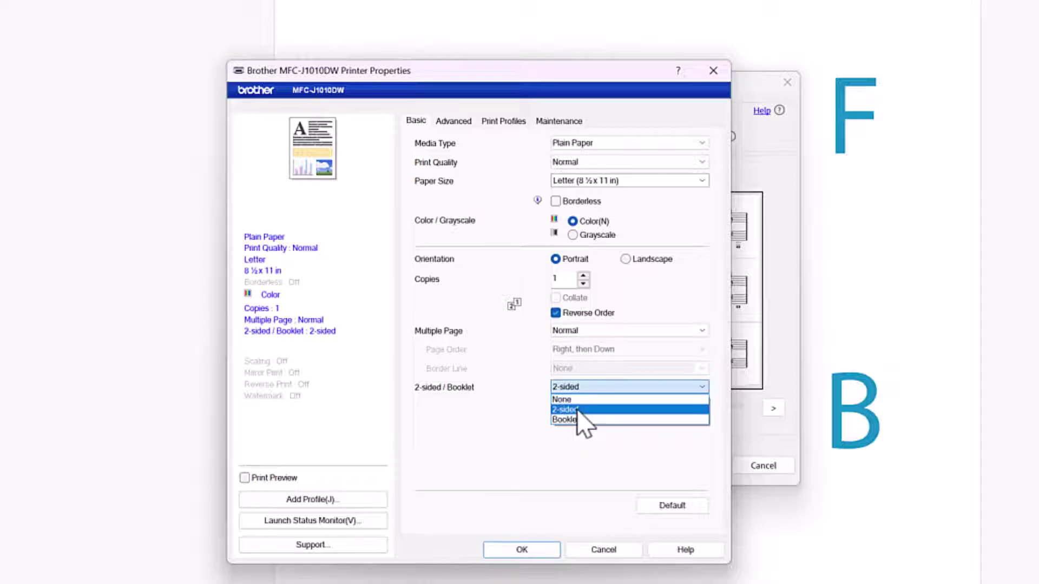
click(578, 410)
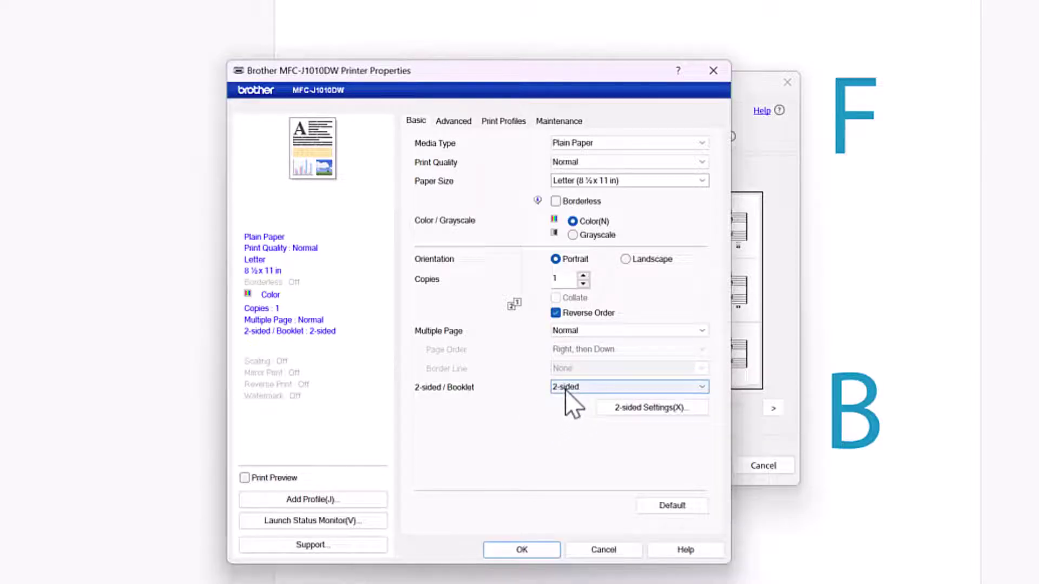
Check the detailed two-sided settings, then cancel the Brother printer properties unchanged
click(628, 415)
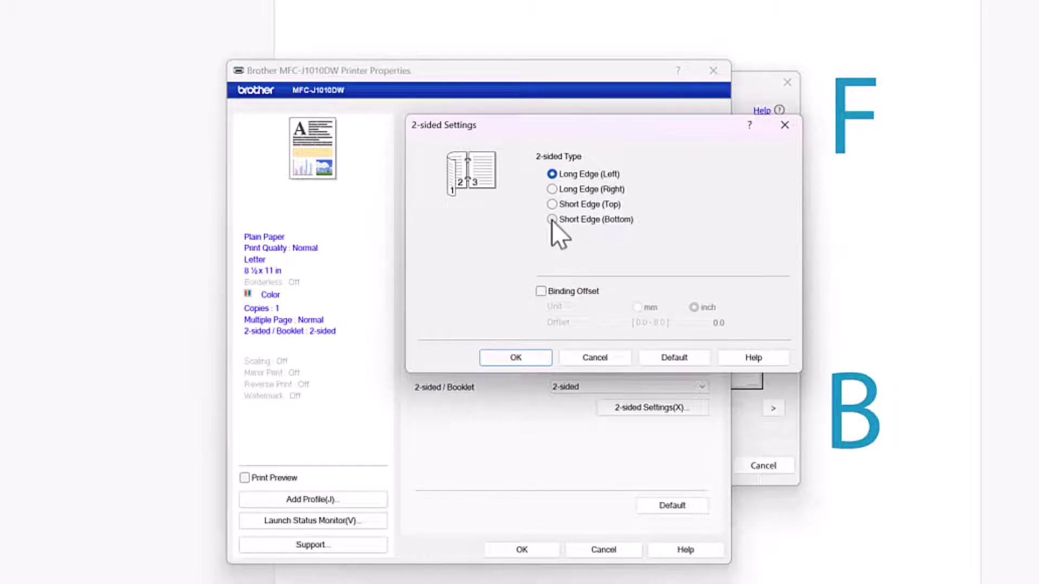
click(575, 358)
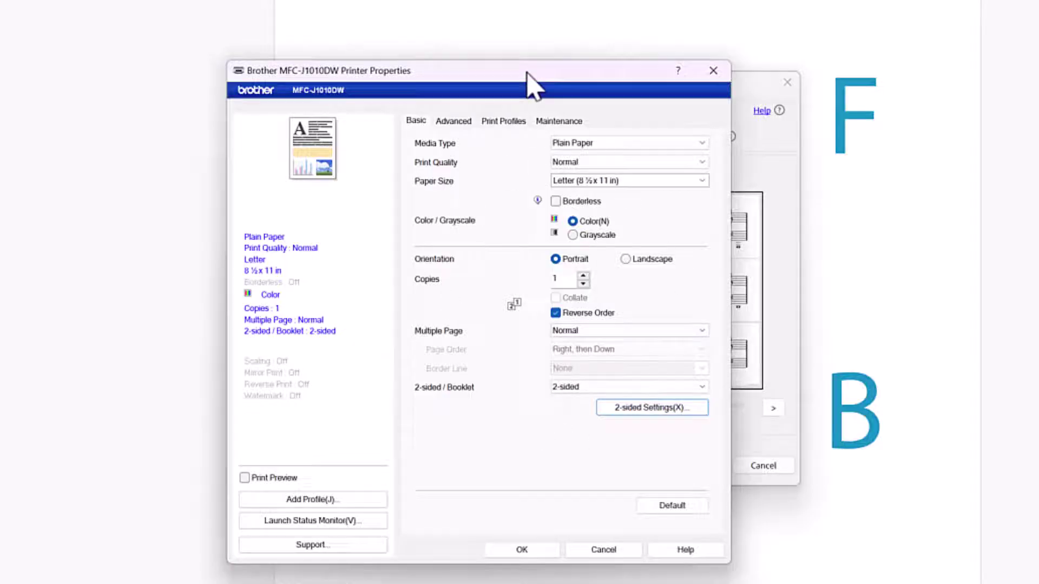
drag(528, 73, 922, 118)
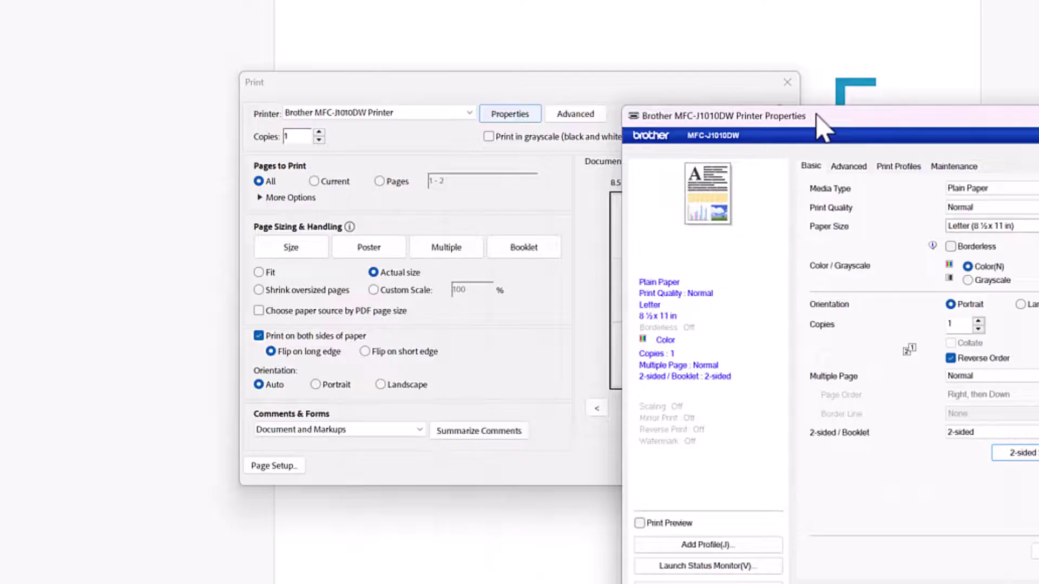
drag(817, 114, 496, 44)
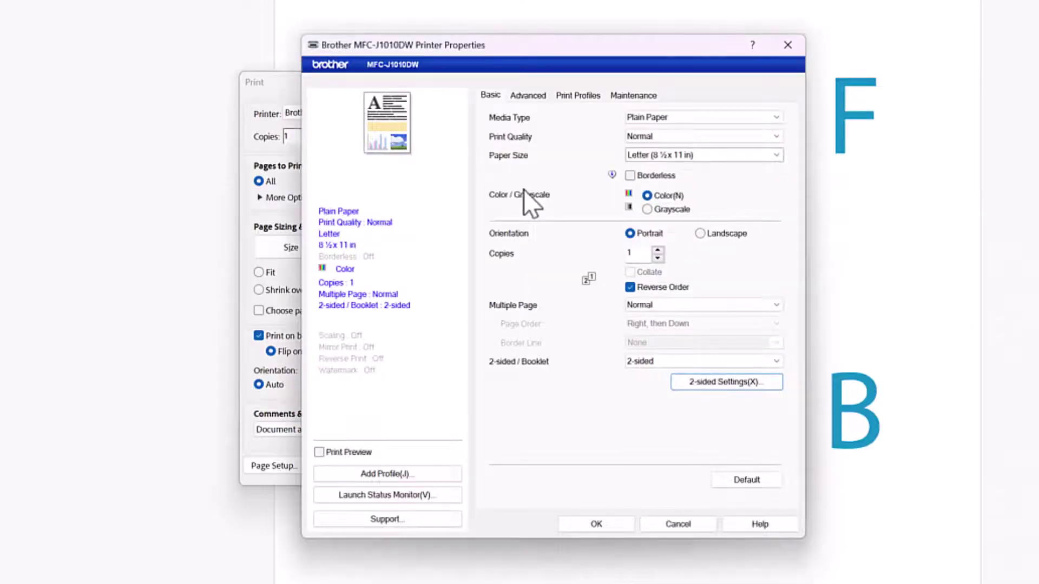
click(683, 522)
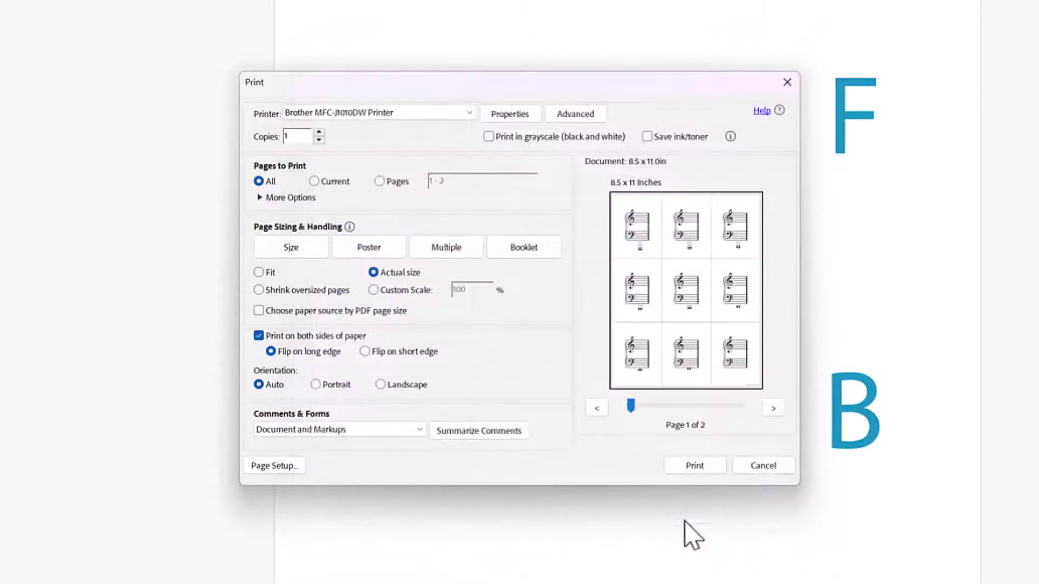
click(506, 116)
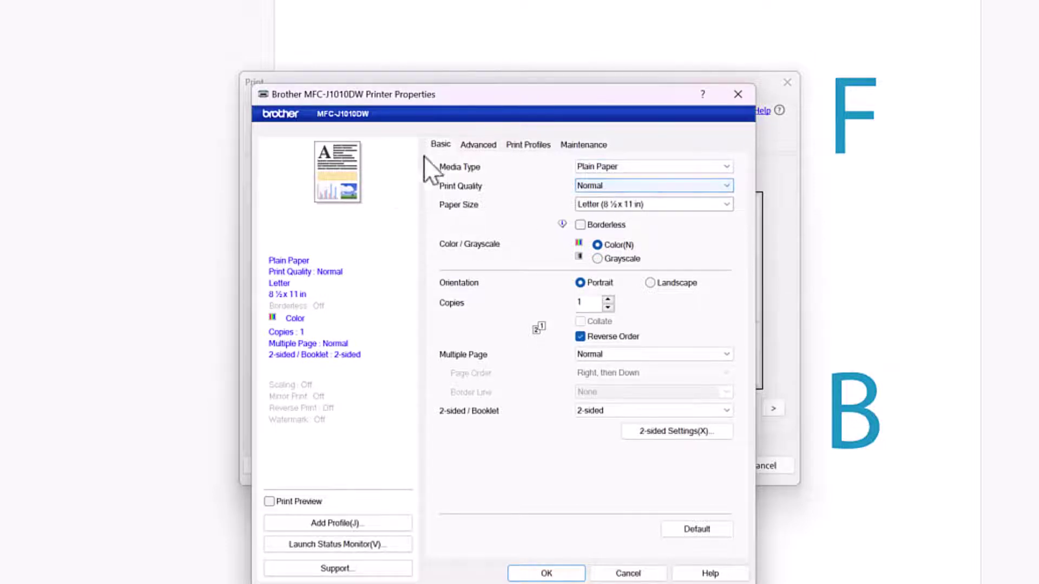
click(652, 187)
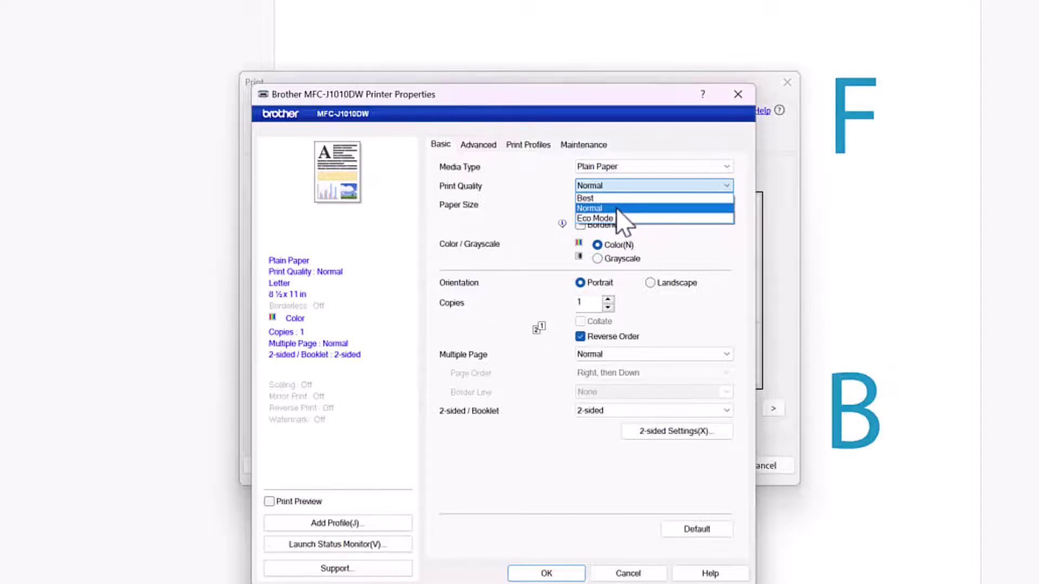
click(530, 221)
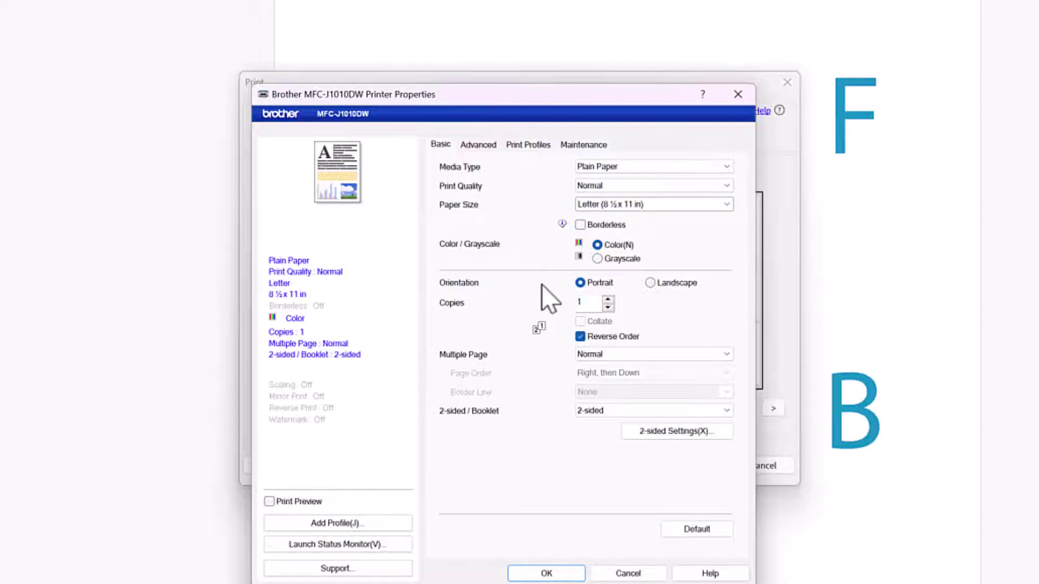
click(547, 573)
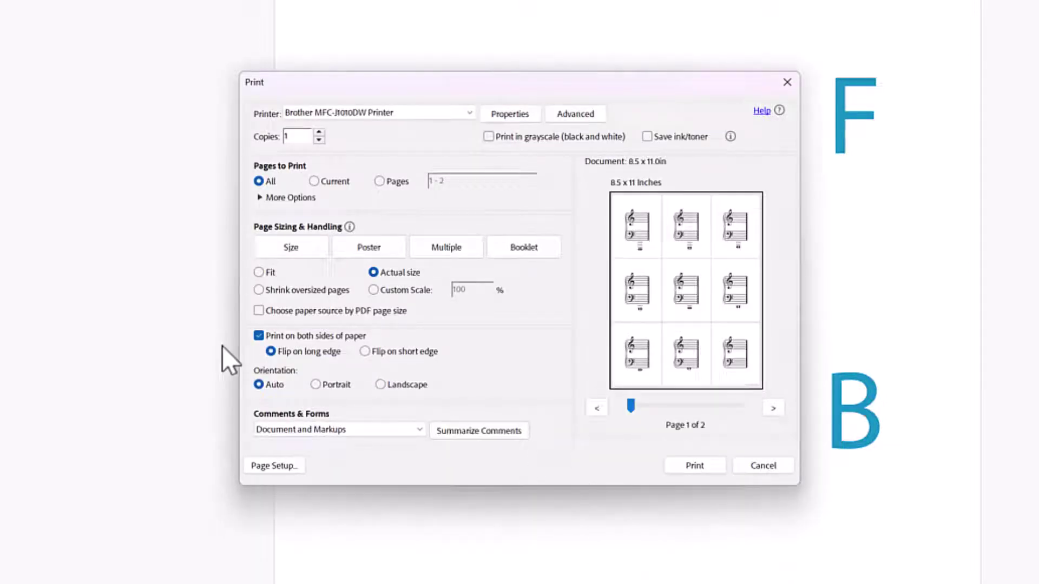
Uncheck two-sided printing and limit the Pages range to page 2
click(259, 335)
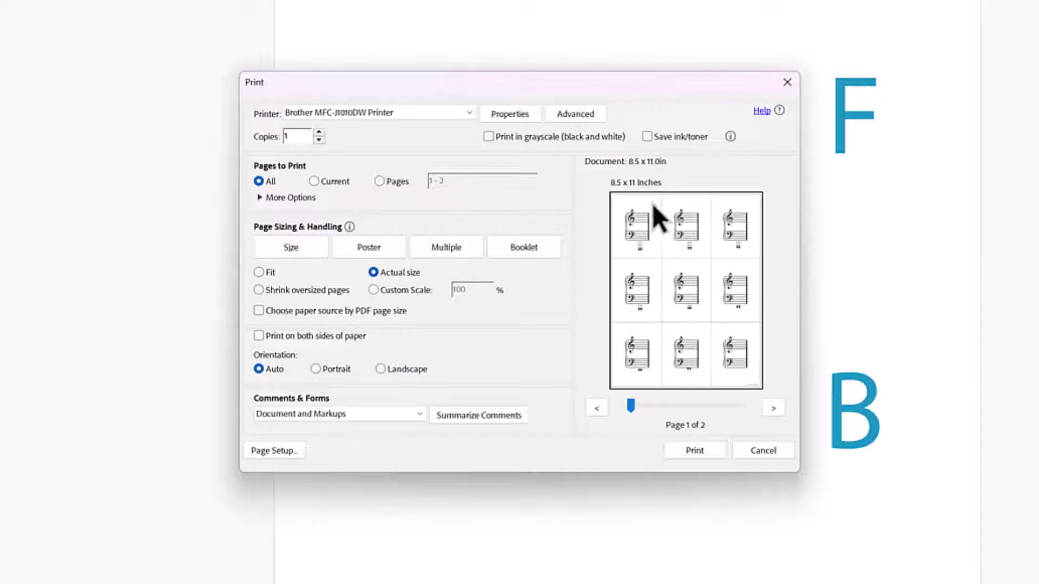
click(315, 182)
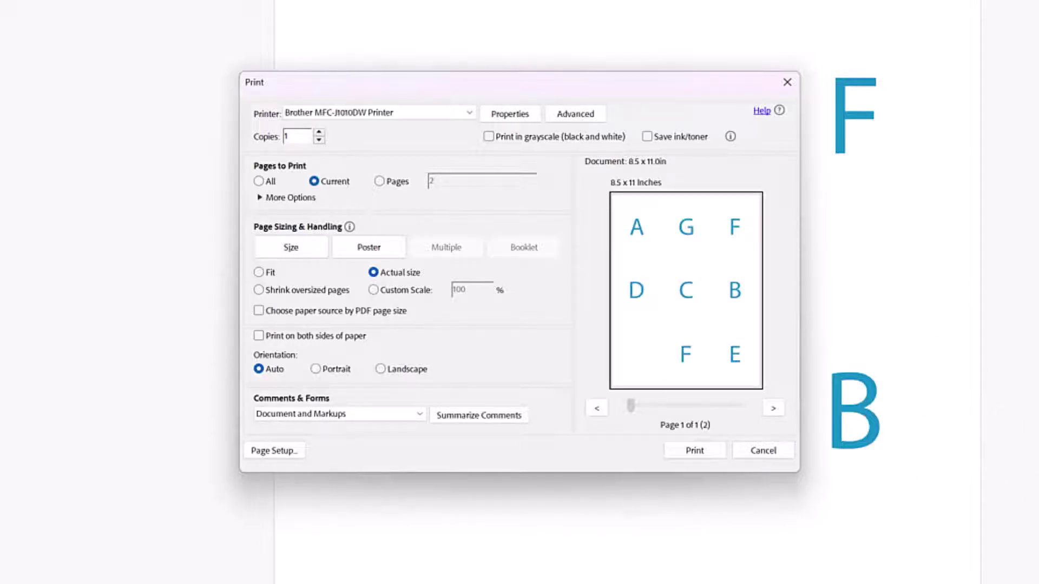
click(384, 183)
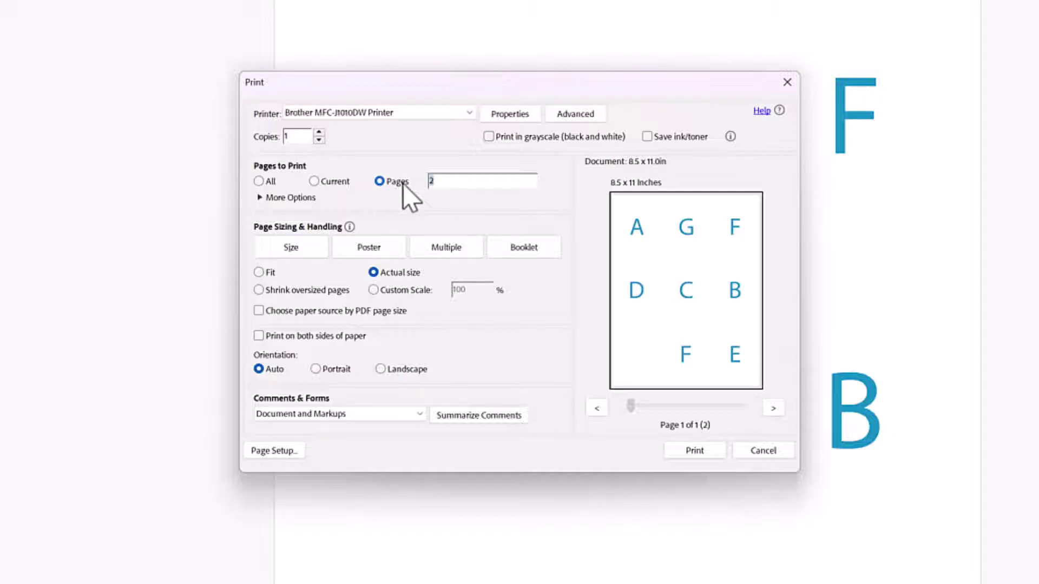
text(1)
click(584, 326)
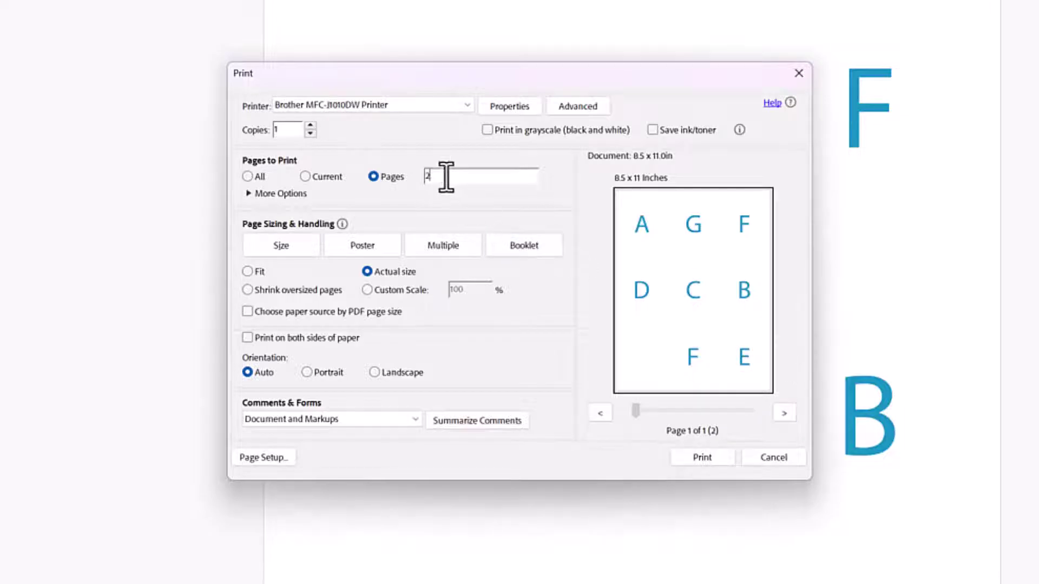
Replace the Pages range, first 1,3,5,7, with the even pages 2,4,6,8
drag(445, 177, 419, 174)
text(1,3,5,7)
drag(464, 179, 399, 180)
text(2,4,5)
key(BackSpace)
text(6,8)
Cancel Acrobat's printing, switch to Word's Document5, and open its File backstage
click(774, 457)
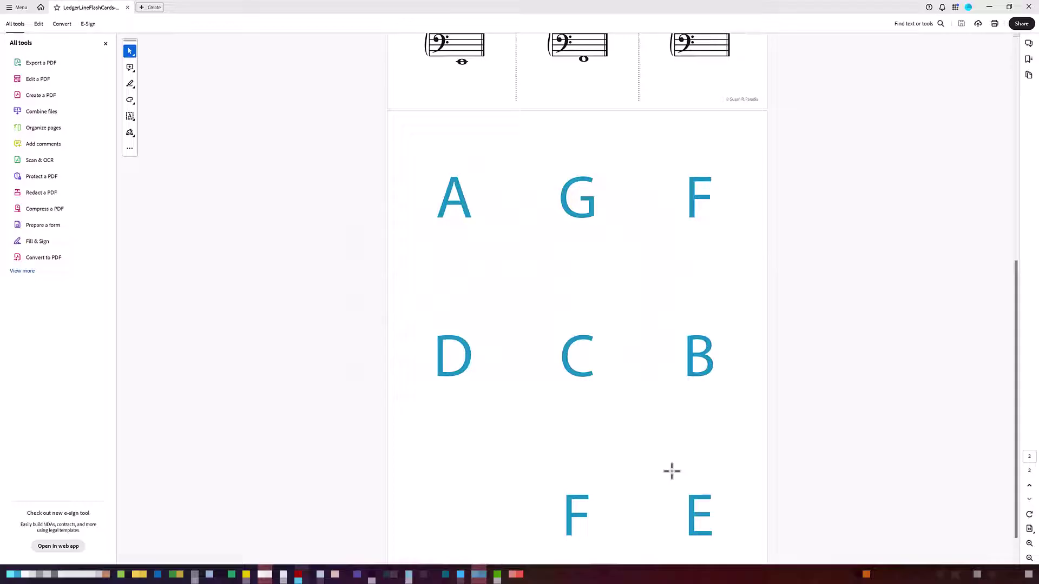
mouse_move(84, 574)
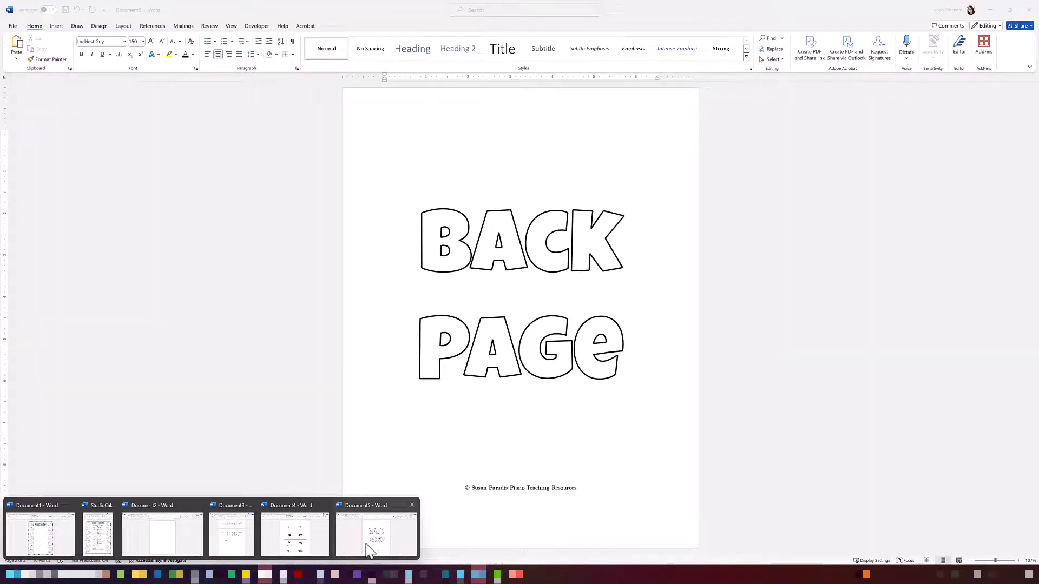
click(368, 546)
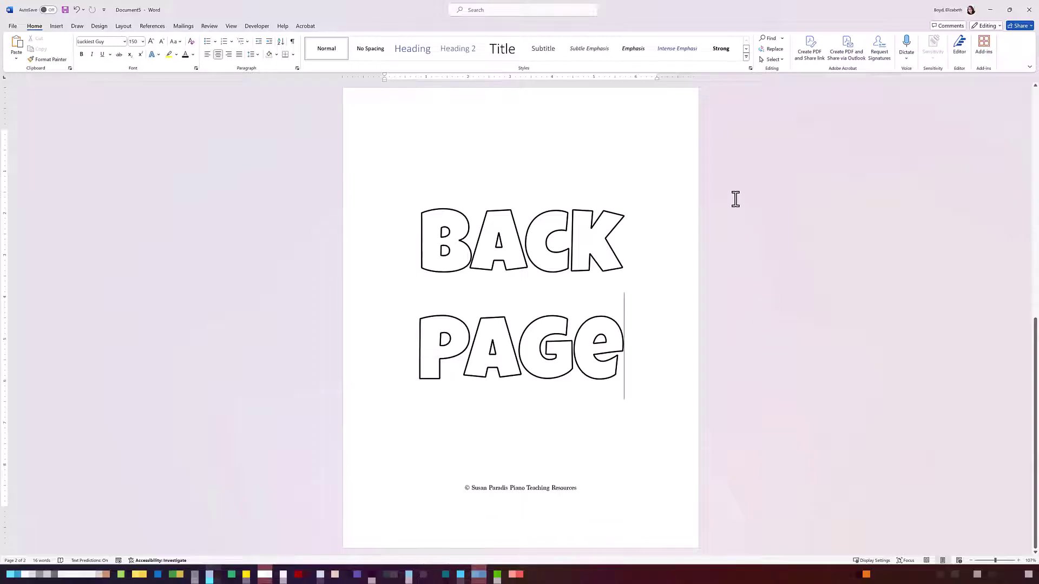
scroll(725, 307, up, 6)
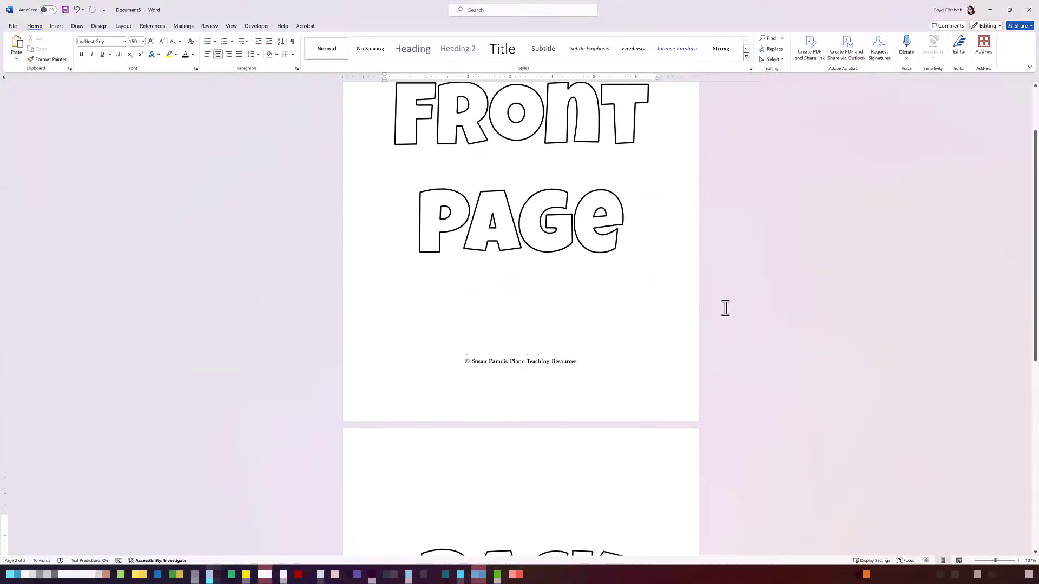
scroll(725, 308, up, 3)
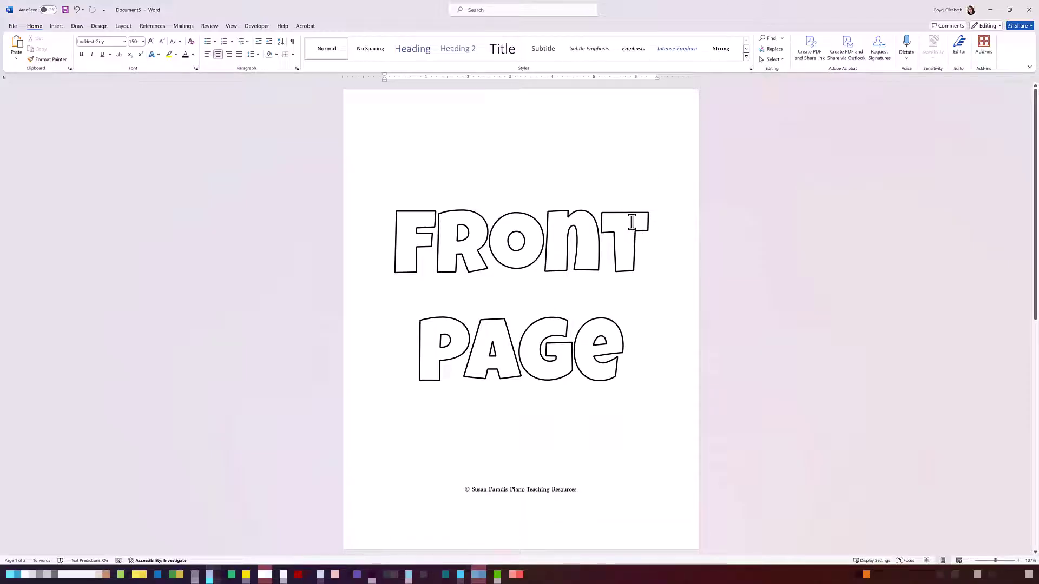
click(13, 26)
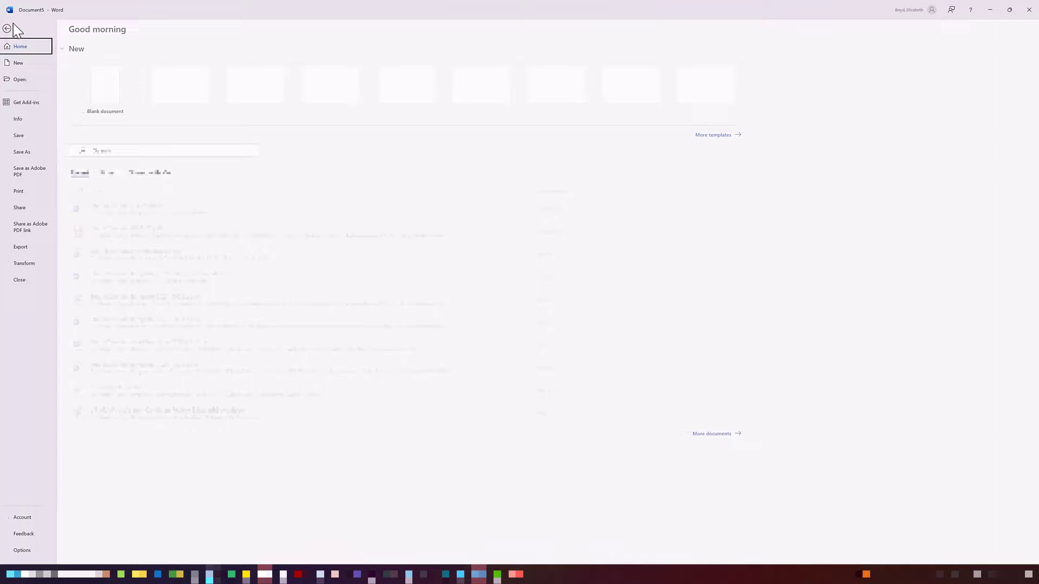
Show Document5's print preview and keep the Print One Sided setting
click(27, 196)
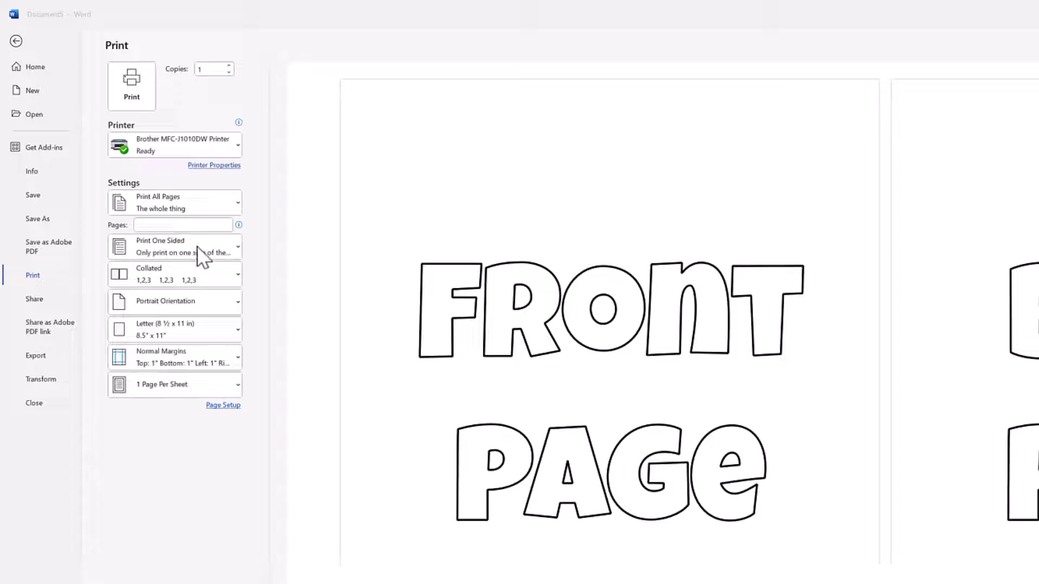
click(235, 248)
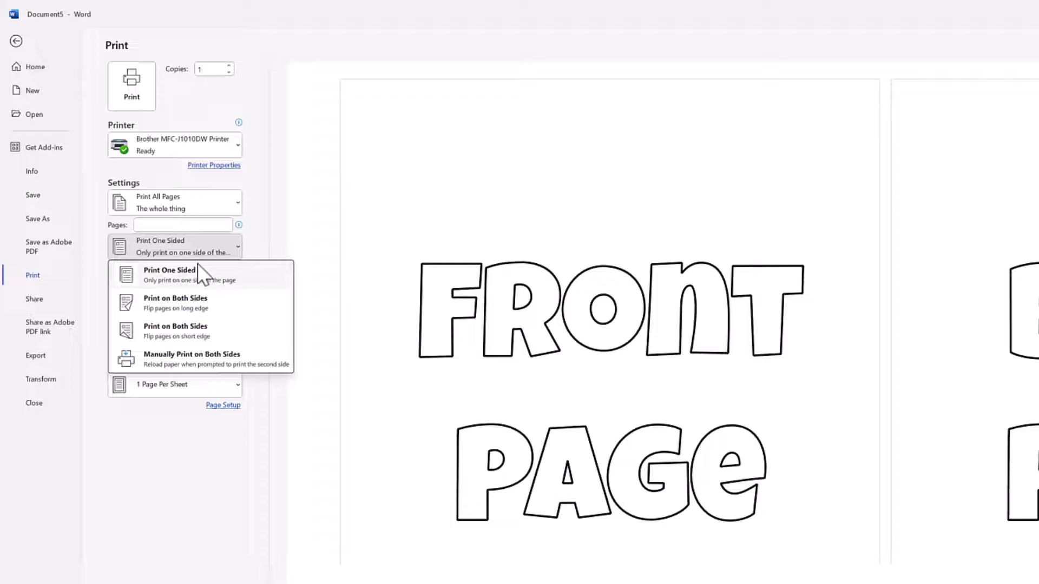
key(Escape)
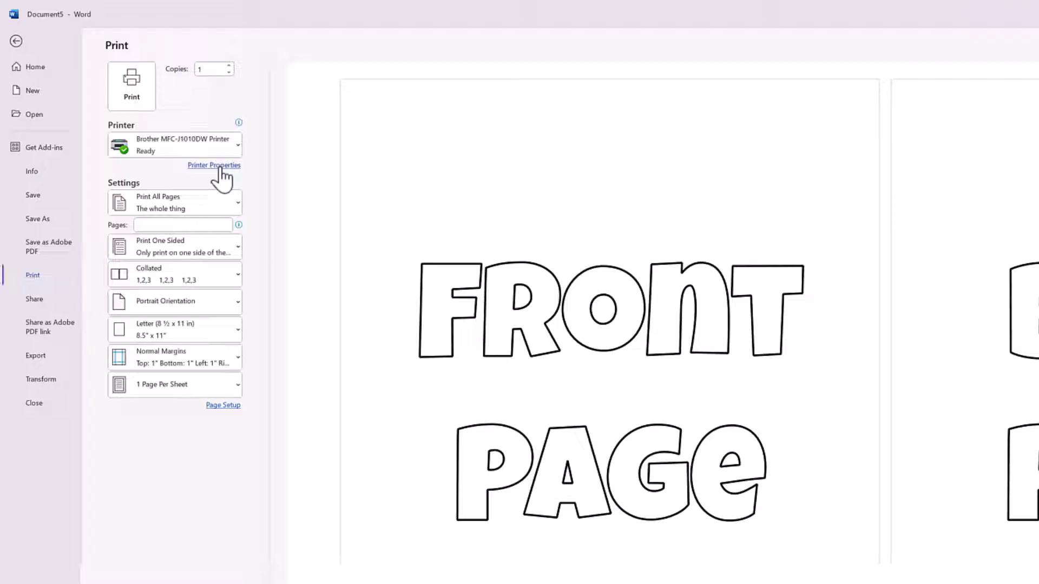
Open the Brother printer properties, recentre the window, and close it with OK unchanged
click(220, 168)
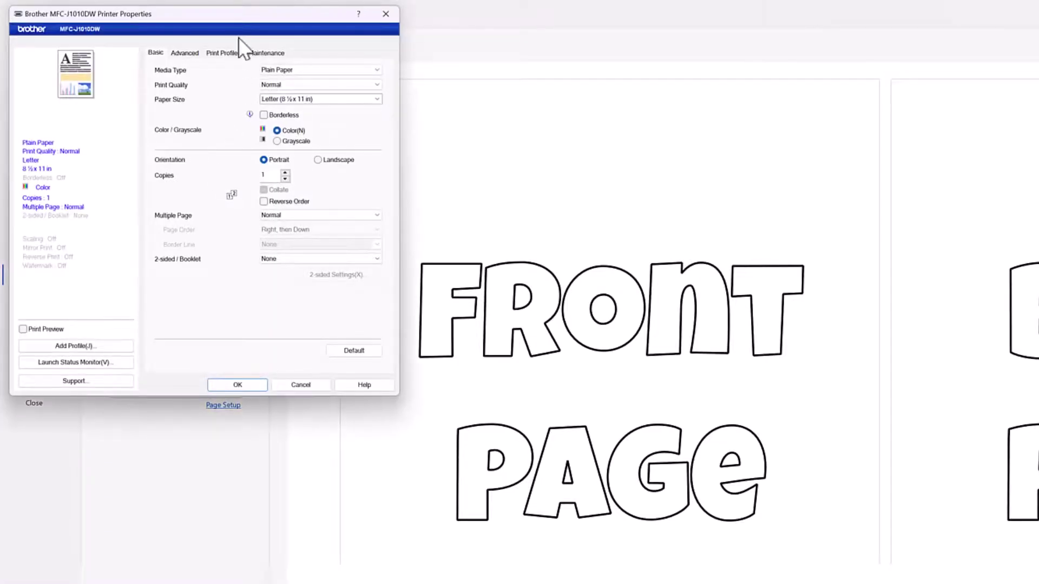
drag(243, 27, 531, 163)
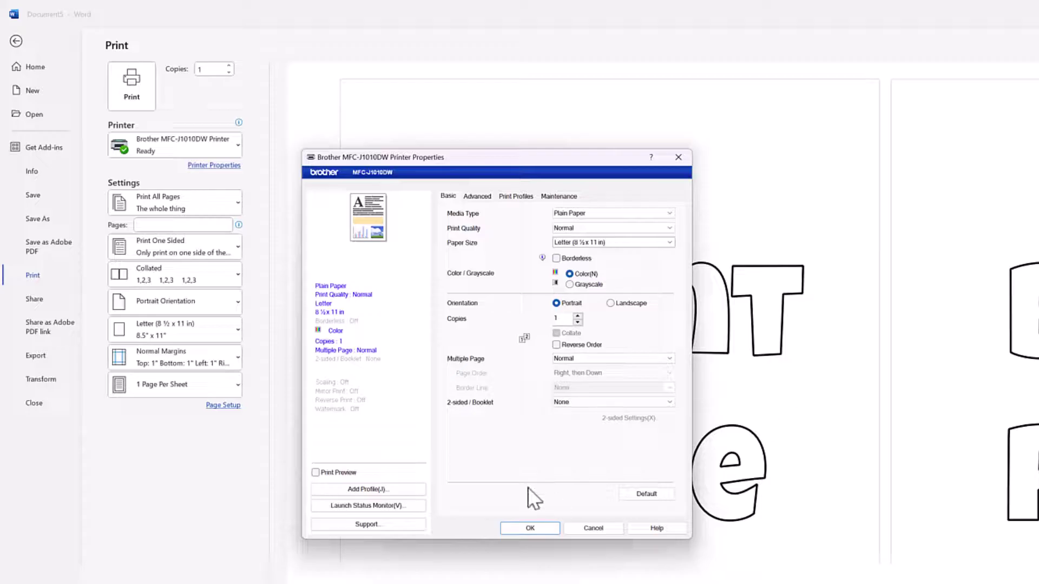
click(610, 532)
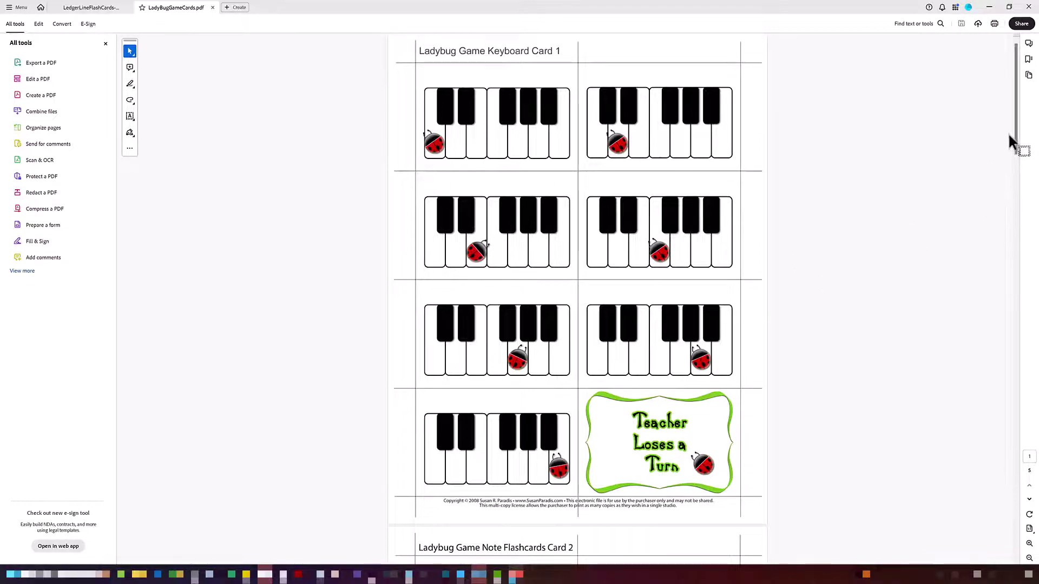
Scroll through all five card pages, ending on page 5's ladybug card backs
drag(1016, 121, 1017, 231)
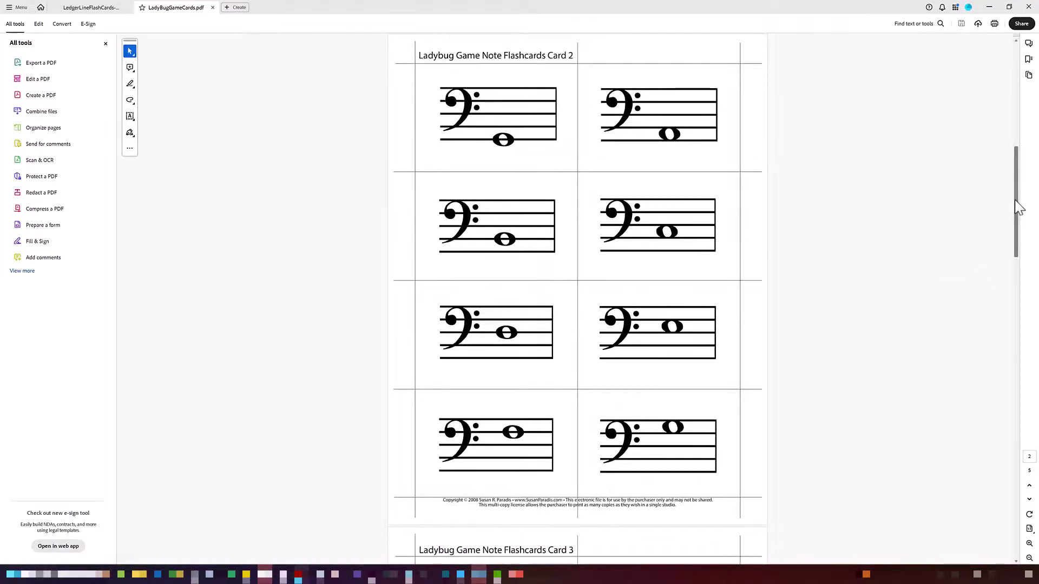
drag(1015, 204, 1031, 517)
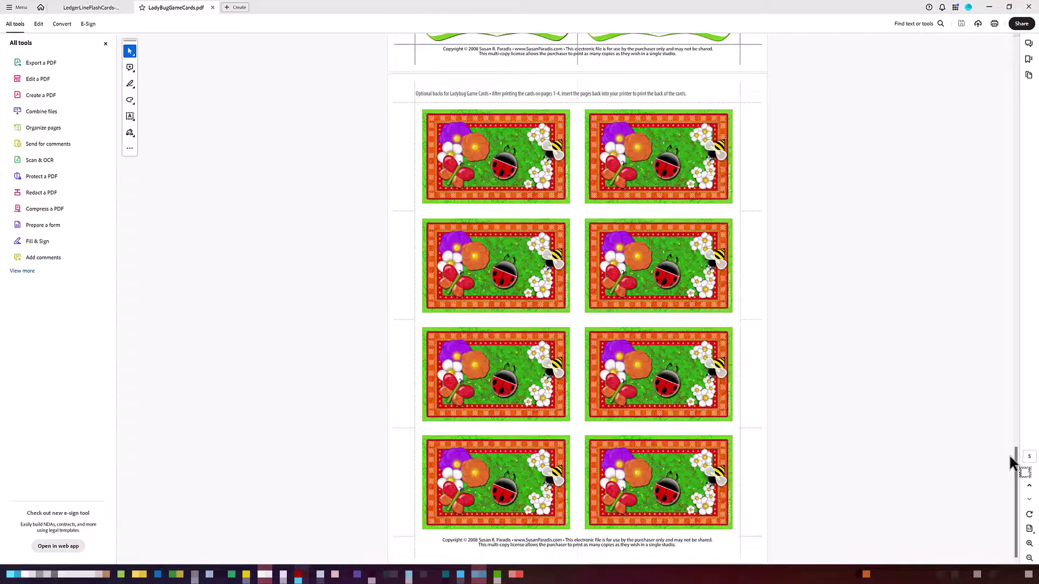
drag(1009, 458, 969, 43)
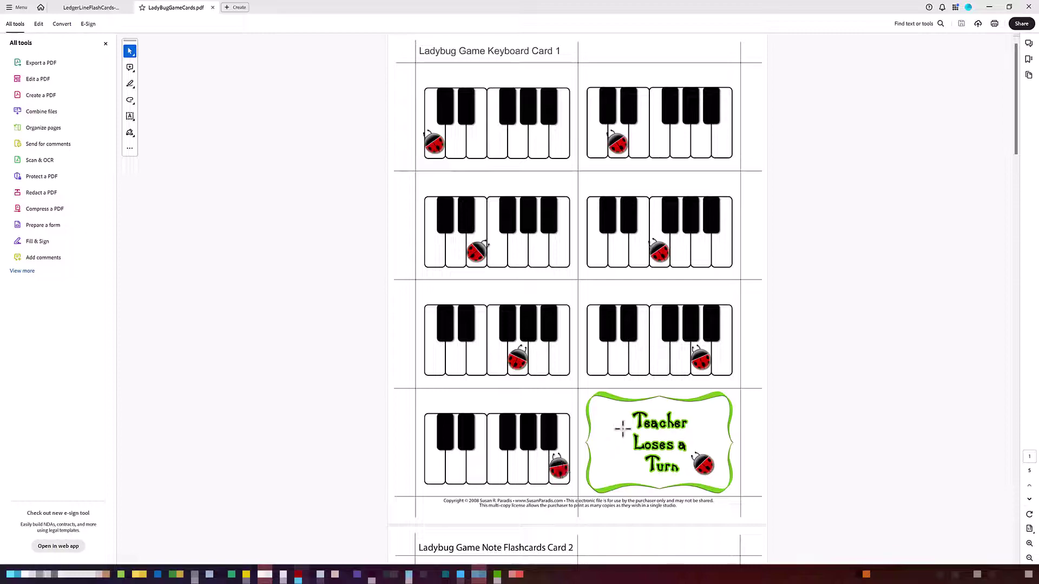
drag(1009, 134, 1015, 471)
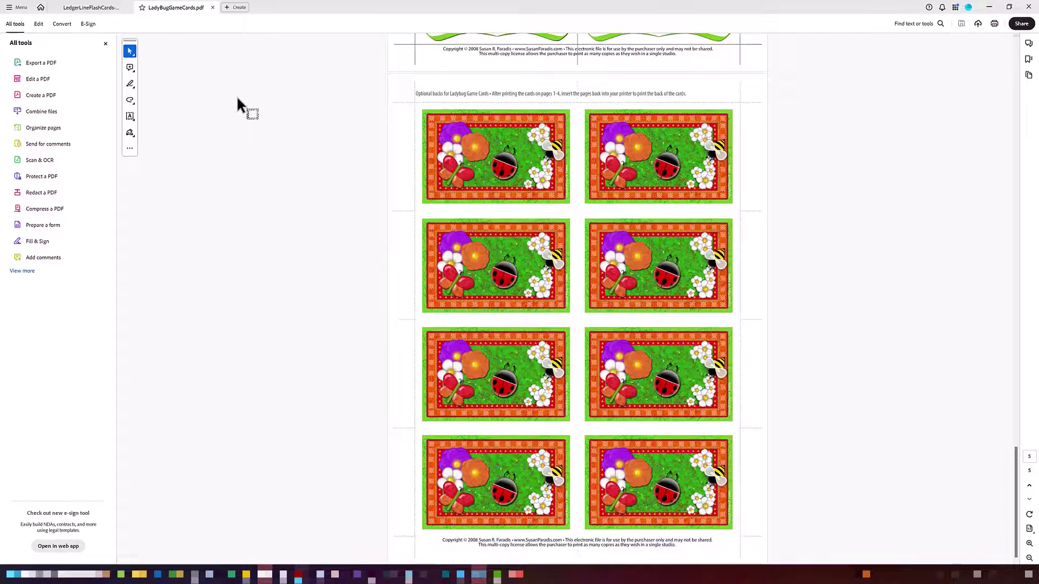
click(19, 7)
Open the Print dialog, turn on two-sided printing, and choose a specific Pages range
click(24, 130)
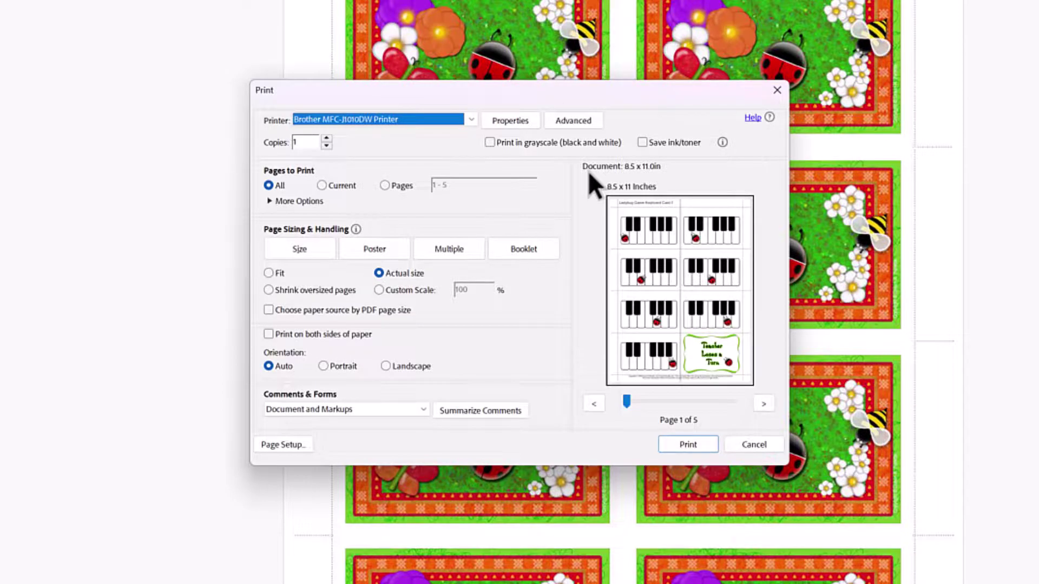
drag(562, 92, 556, 82)
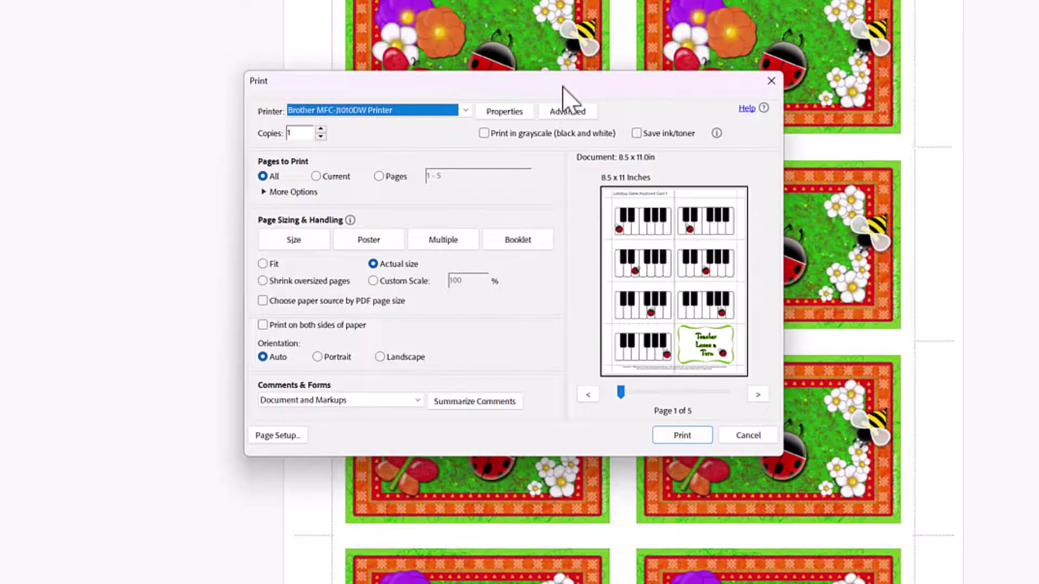
click(262, 324)
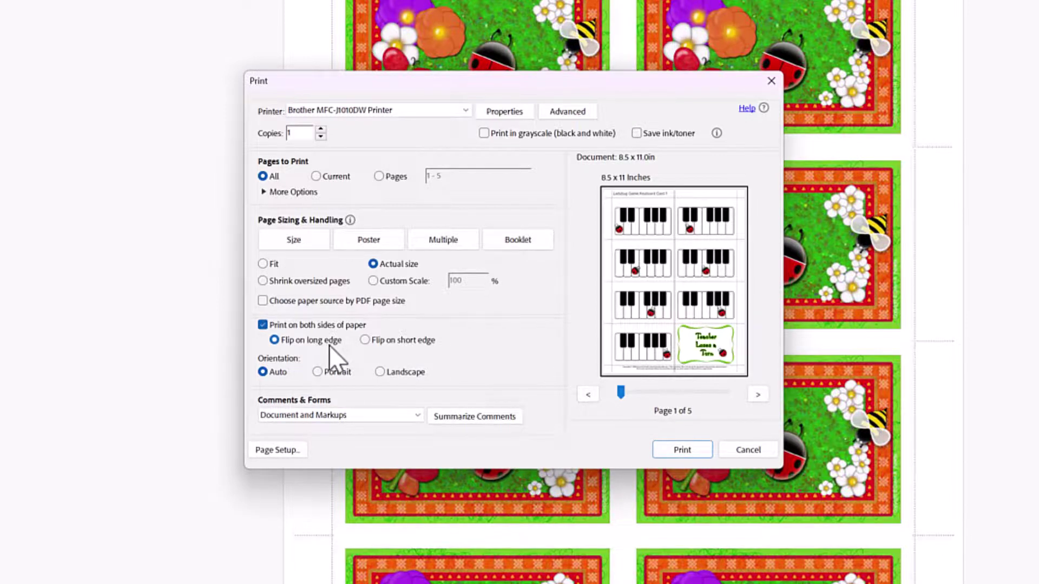
click(378, 176)
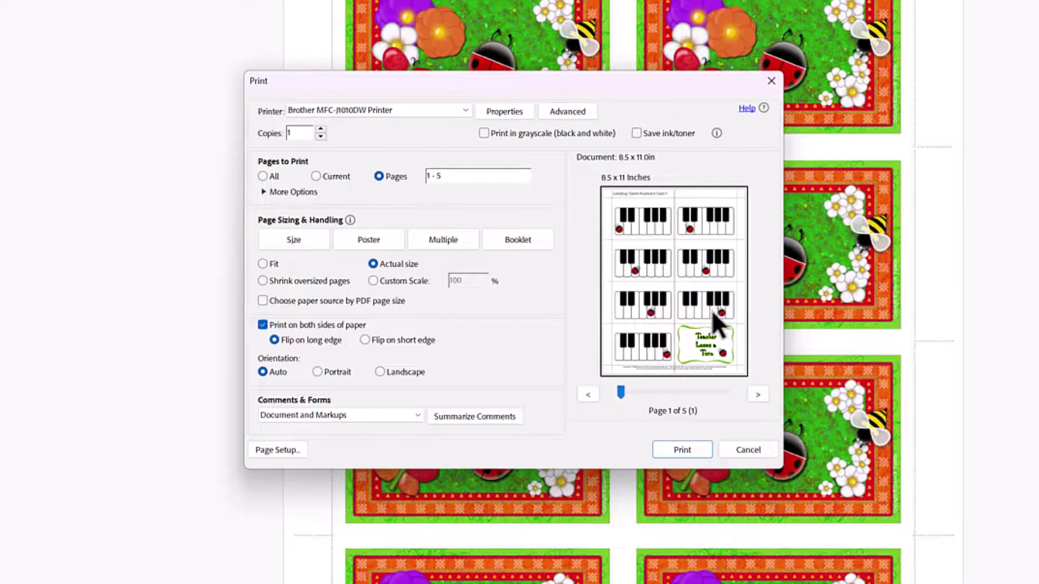
Page forward and back through the print preview, returning to page 1
click(758, 395)
click(758, 395)
click(758, 394)
click(758, 395)
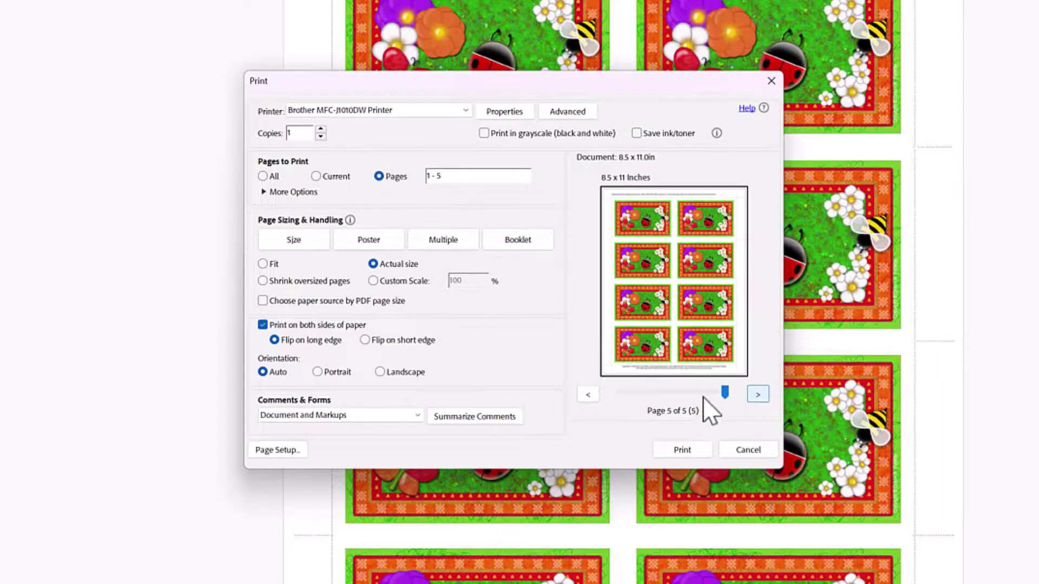
click(589, 394)
click(588, 394)
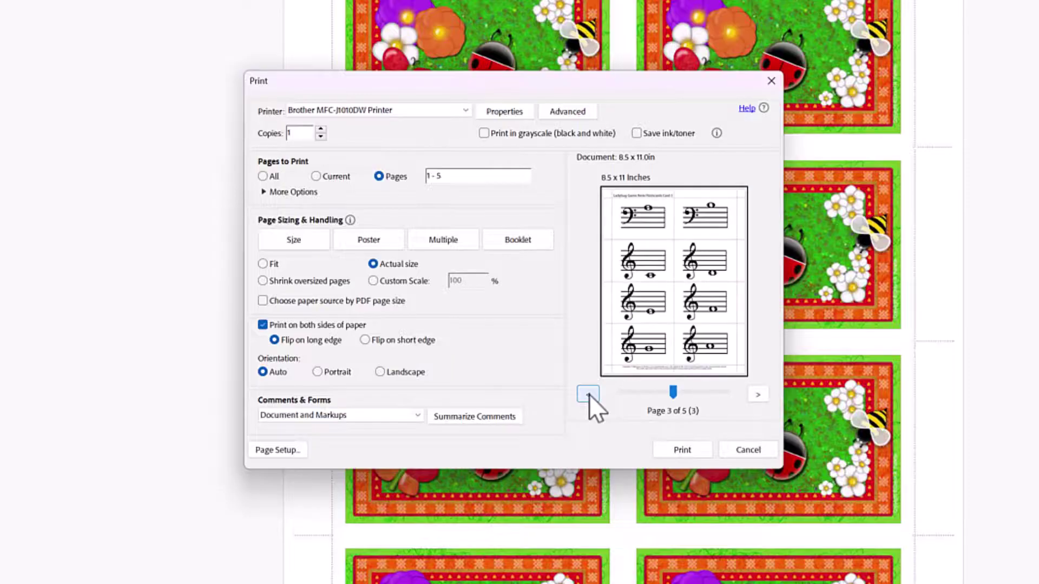
click(588, 394)
click(589, 394)
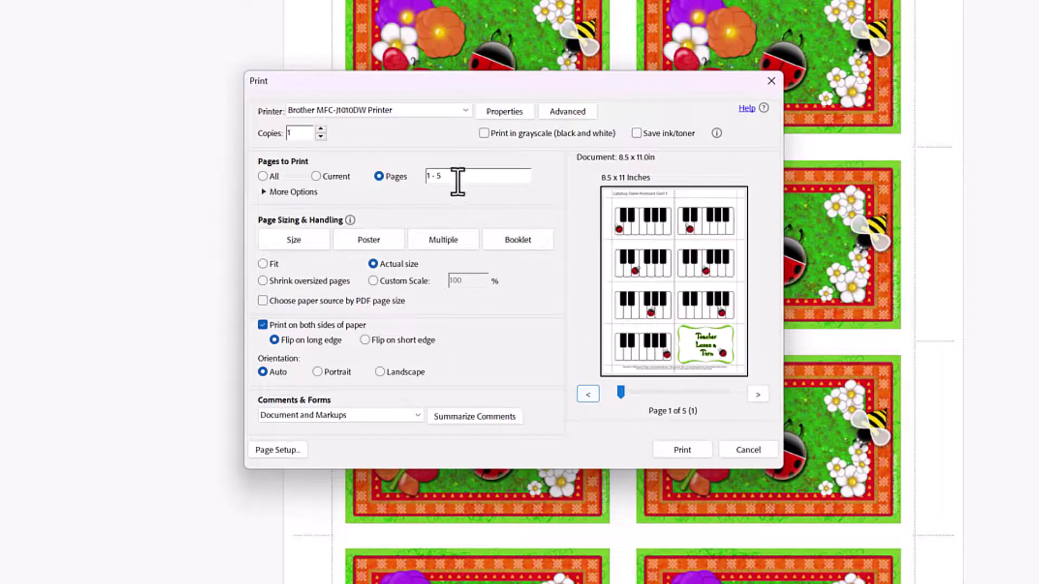
Set the page range to 1,5 and check both pages in the preview
drag(457, 182, 396, 174)
text(1,5)
click(759, 394)
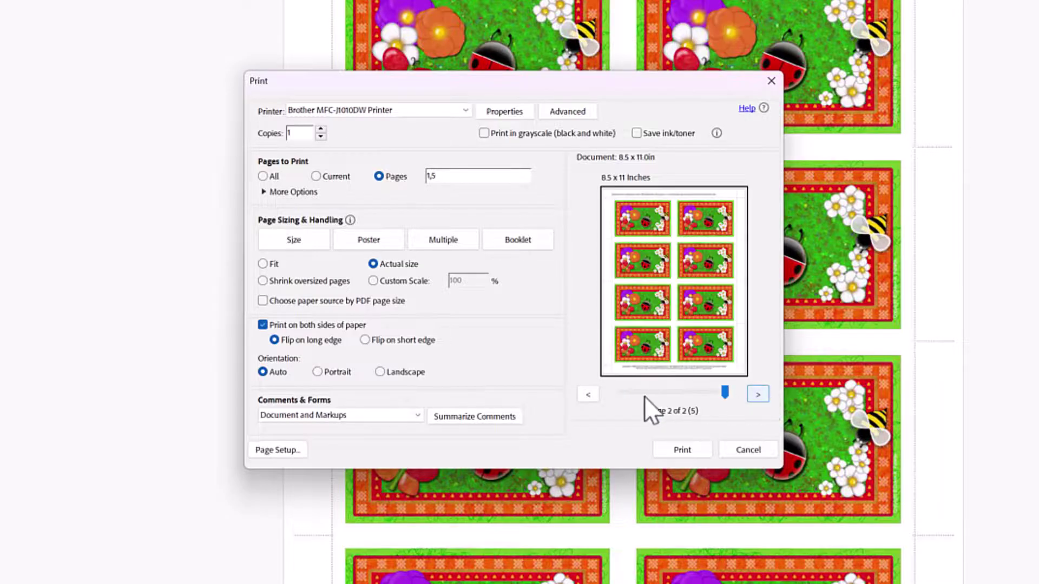
click(588, 395)
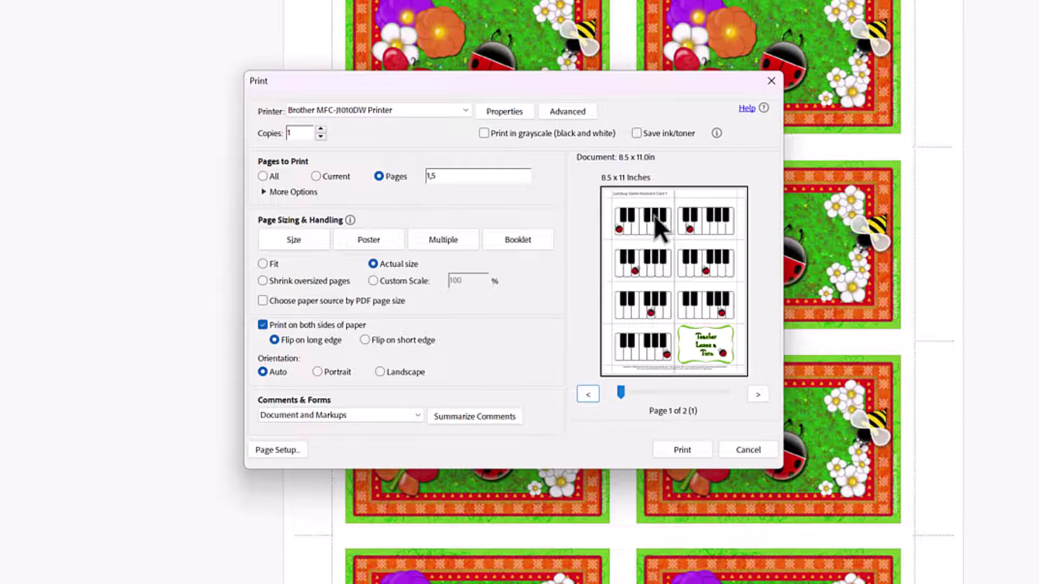
click(758, 394)
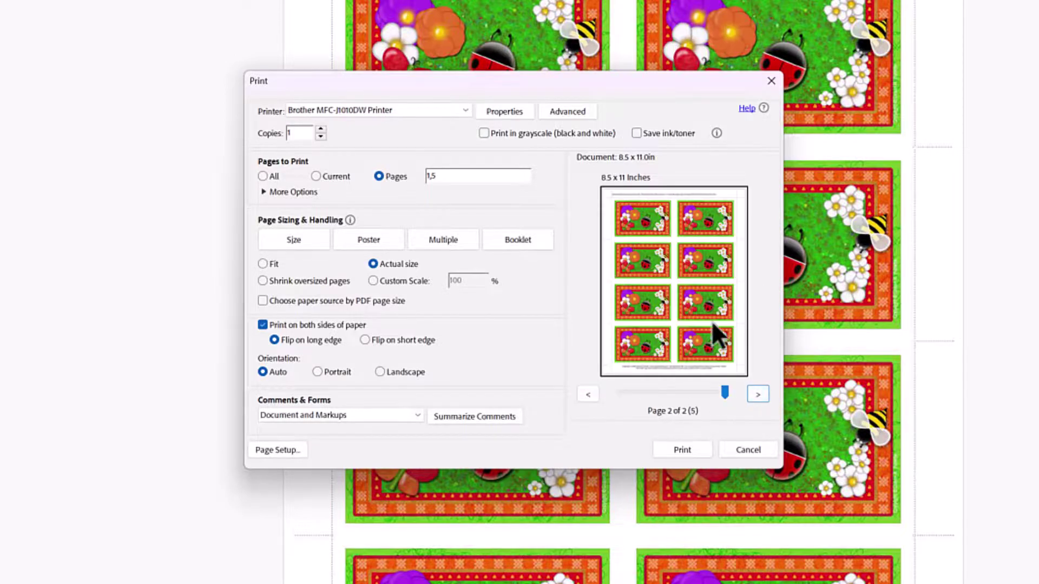
click(590, 396)
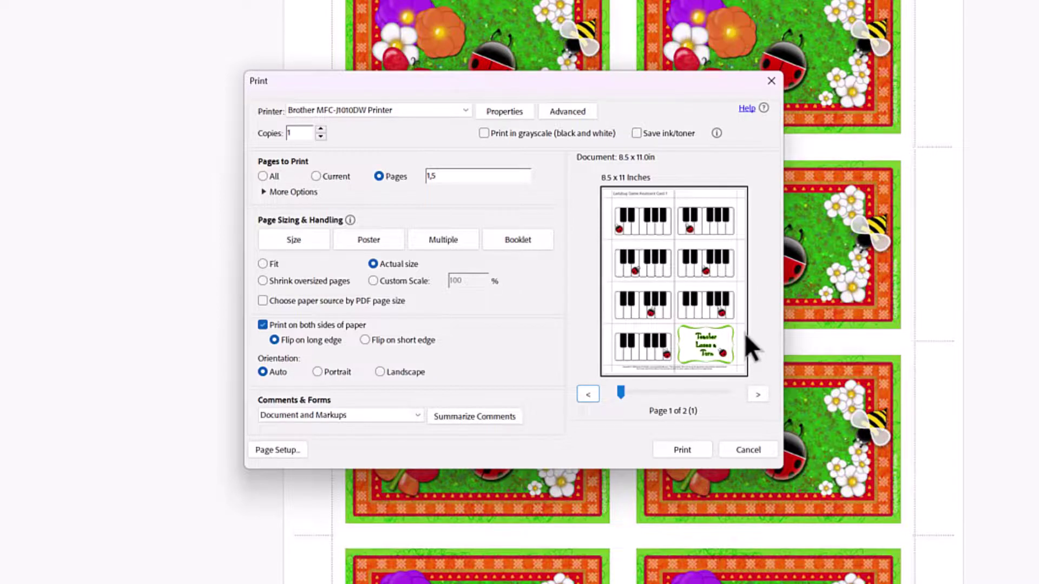
Turn off two-sided printing, set Pages to 5, and preview page 5
click(263, 324)
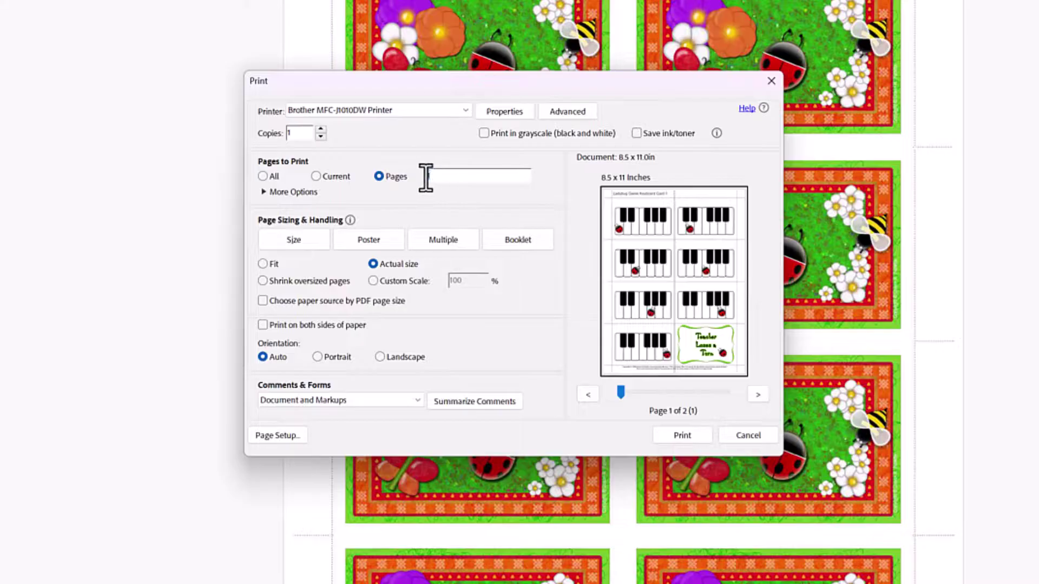
text(5)
click(757, 394)
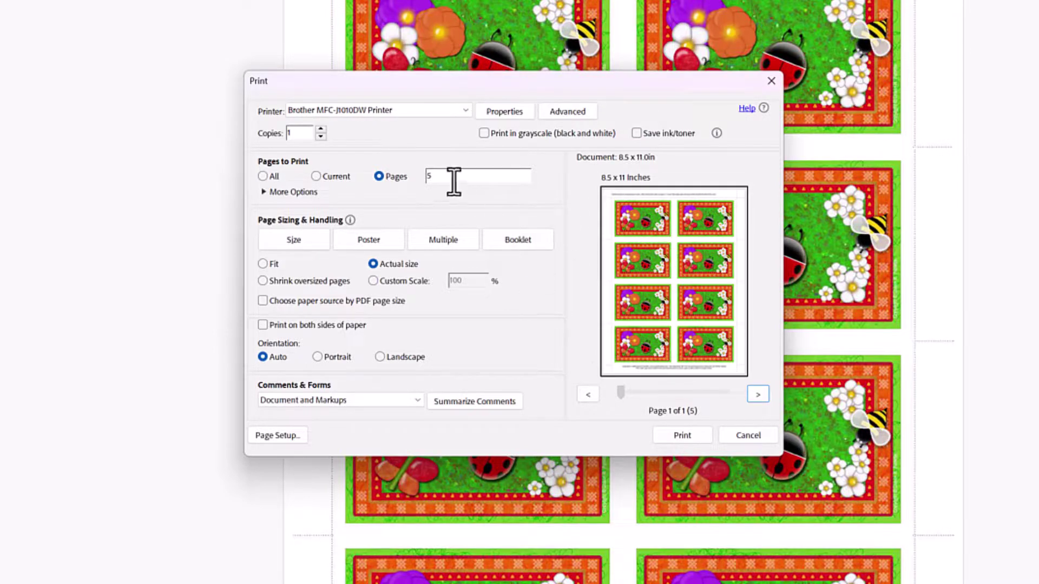
Temporarily set Pages to 1 and check page 1 in the preview
drag(440, 178, 418, 174)
text(1)
click(588, 395)
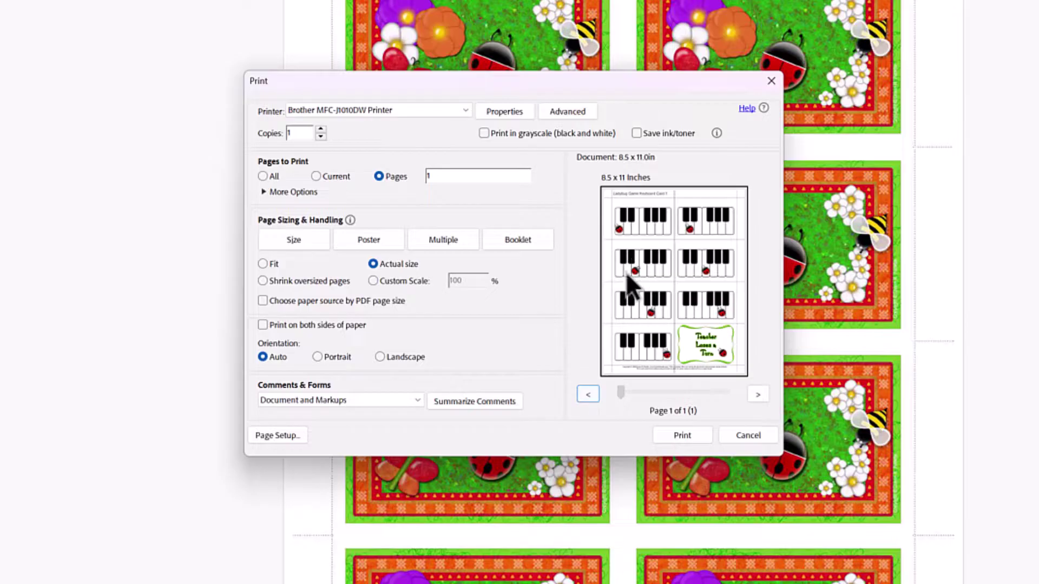
Set Copies to 20 and change the page range back to 5
double_click(292, 133)
text(20)
click(440, 178)
text(5)
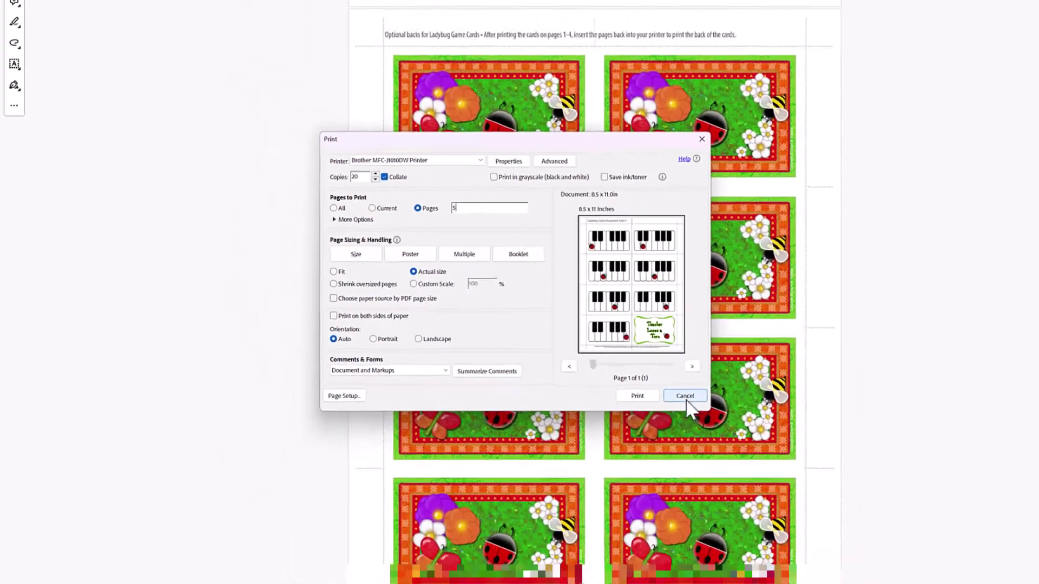
Print the 20 copies of page 5, closing the Print dialog
click(682, 435)
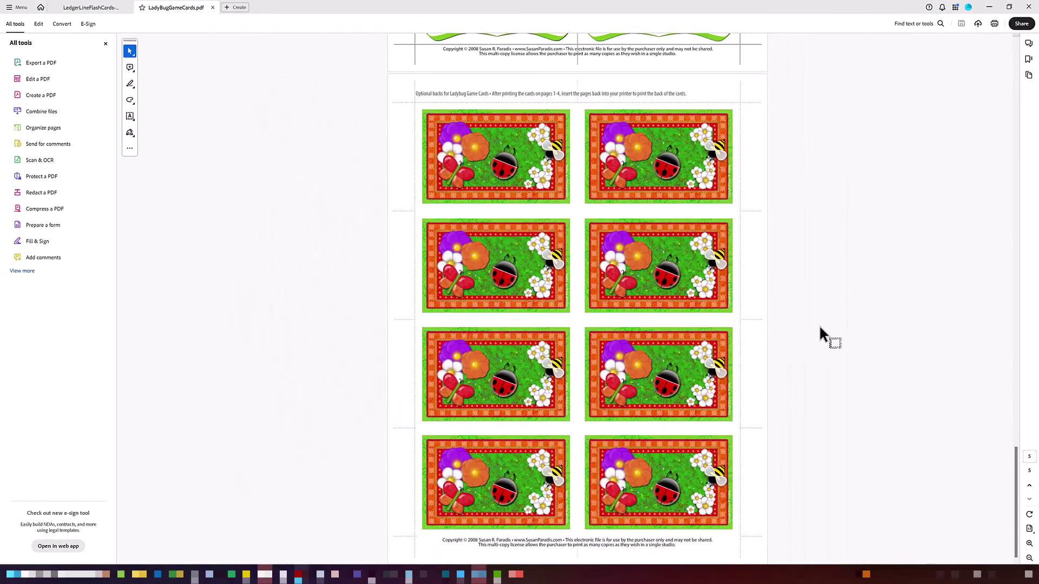